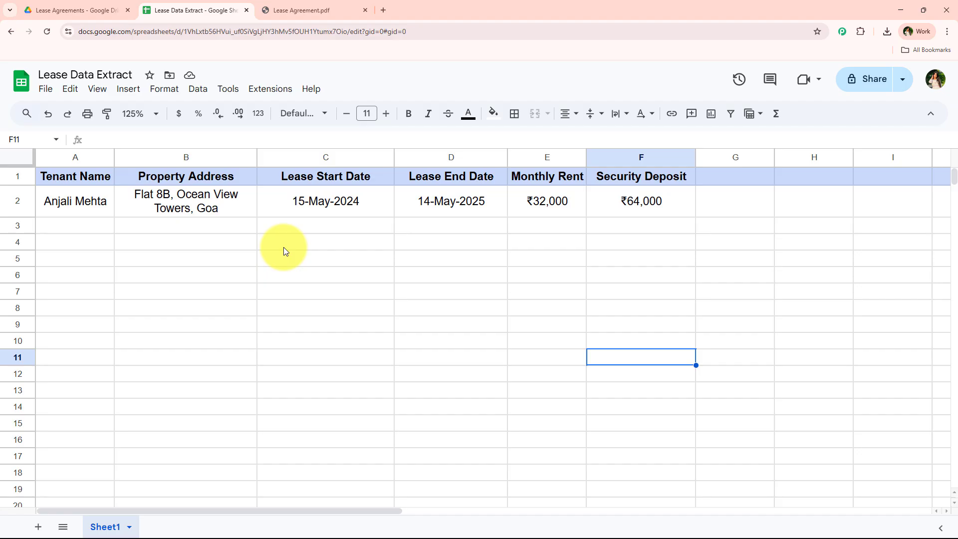
Step: Compare the empty rows under the Lease Data Extract columns with the tenant, property, term and rent details in Lease Agreement.pdf
drag(75, 226, 529, 242)
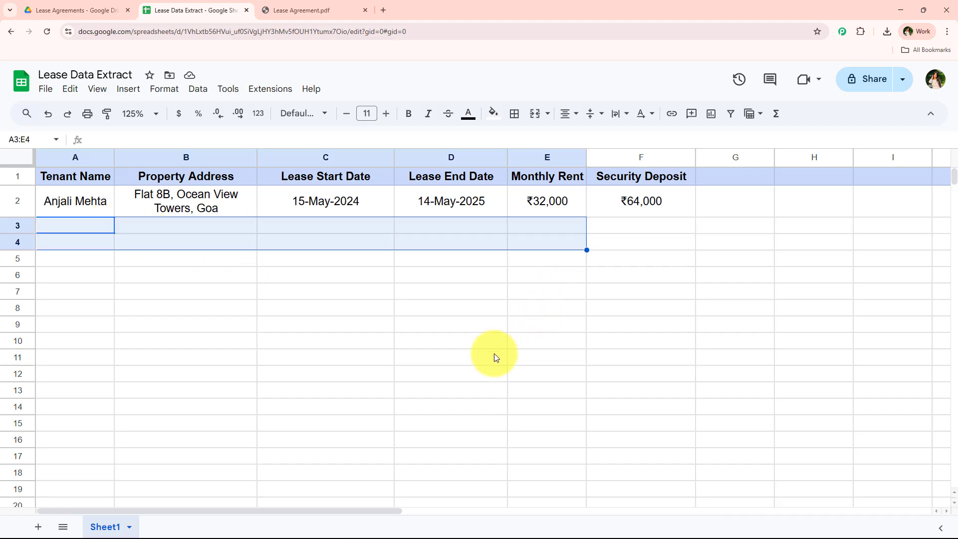
click(343, 9)
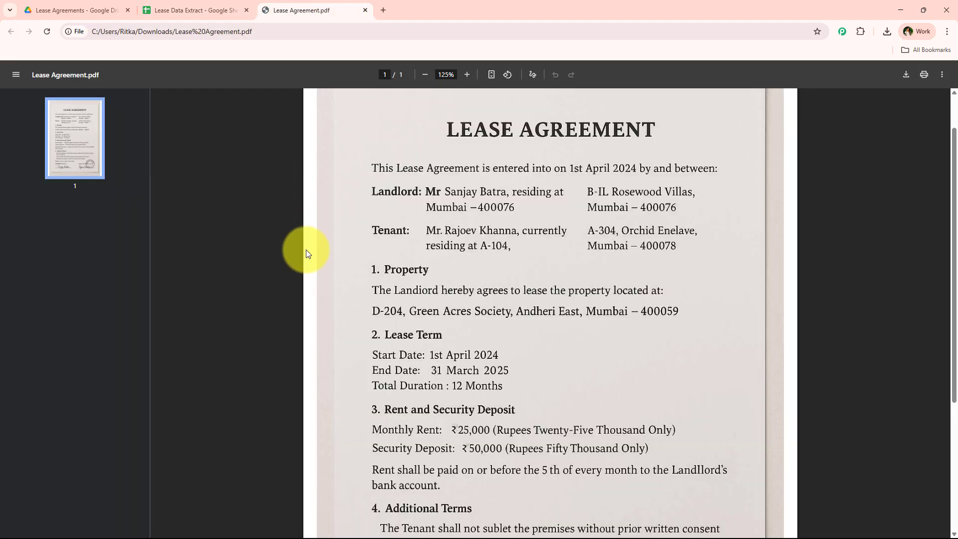
scroll(307, 250, up, 2)
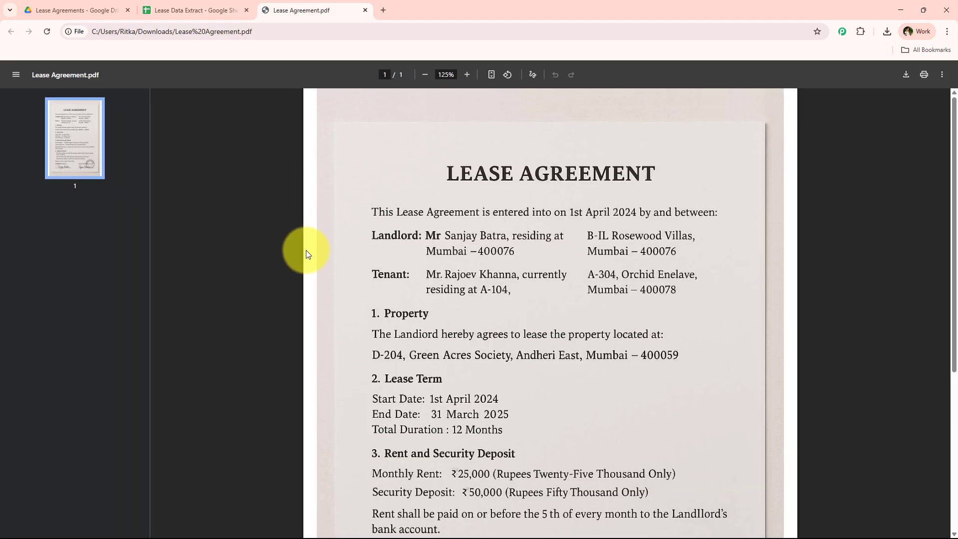
click(231, 33)
click(263, 175)
click(199, 10)
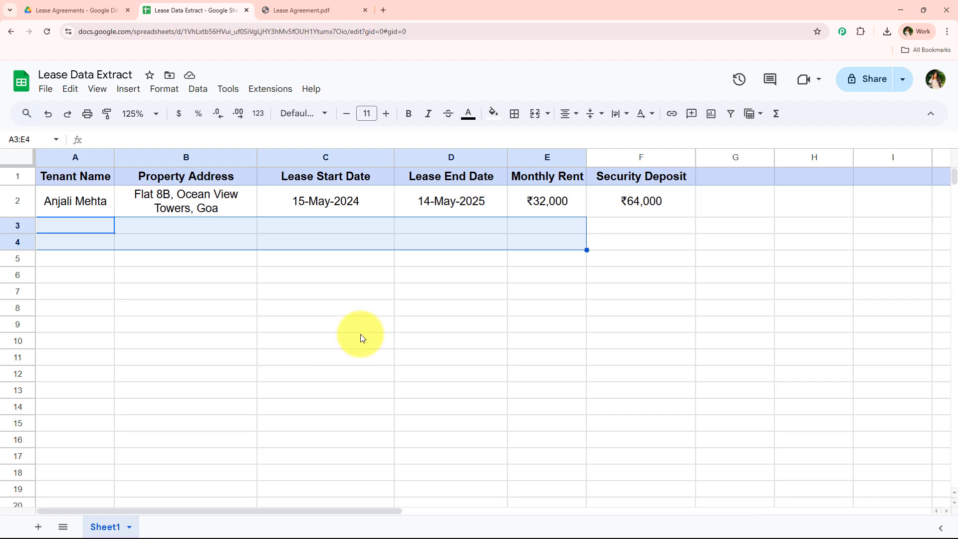
click(377, 318)
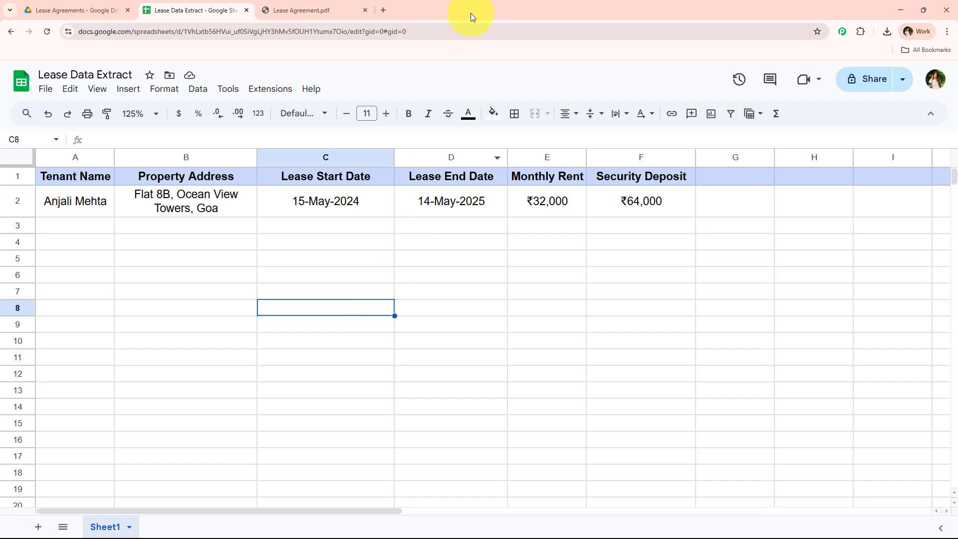
Step: Open the Pabbly Connect website in a new browser tab and sign in to the account
click(380, 10)
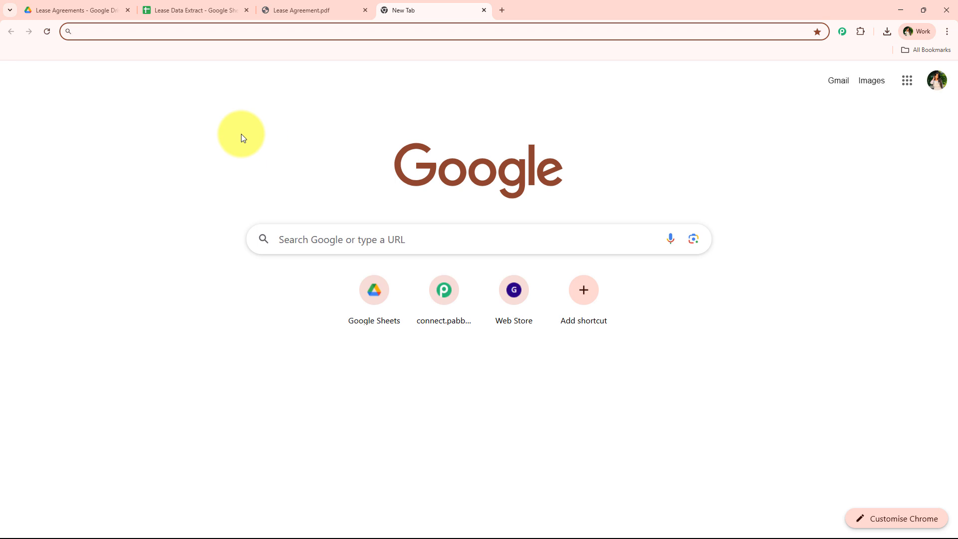
text(p)
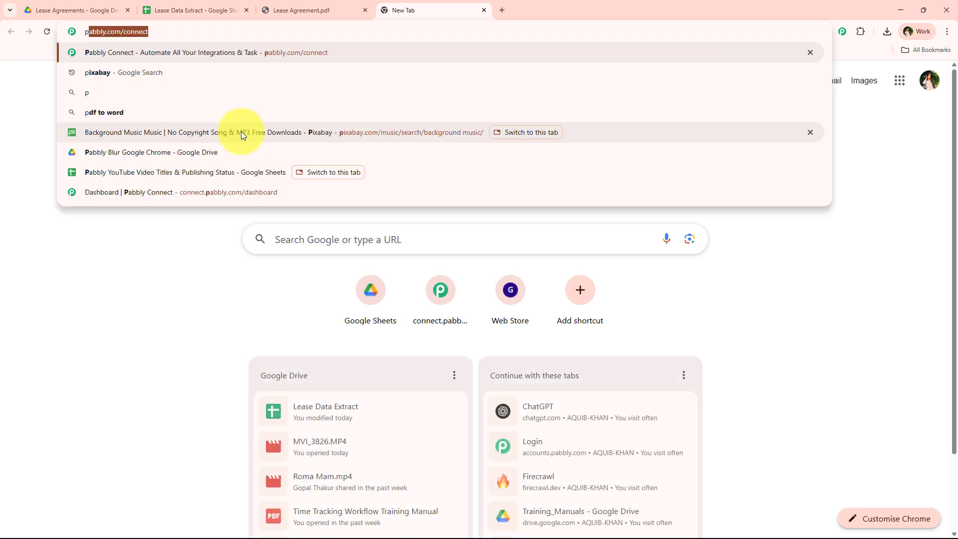
click(223, 53)
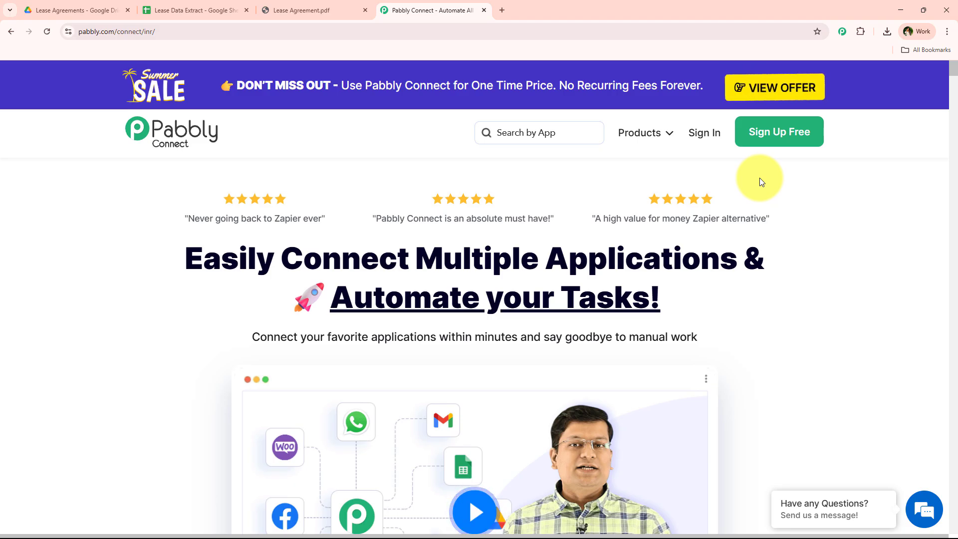
click(716, 143)
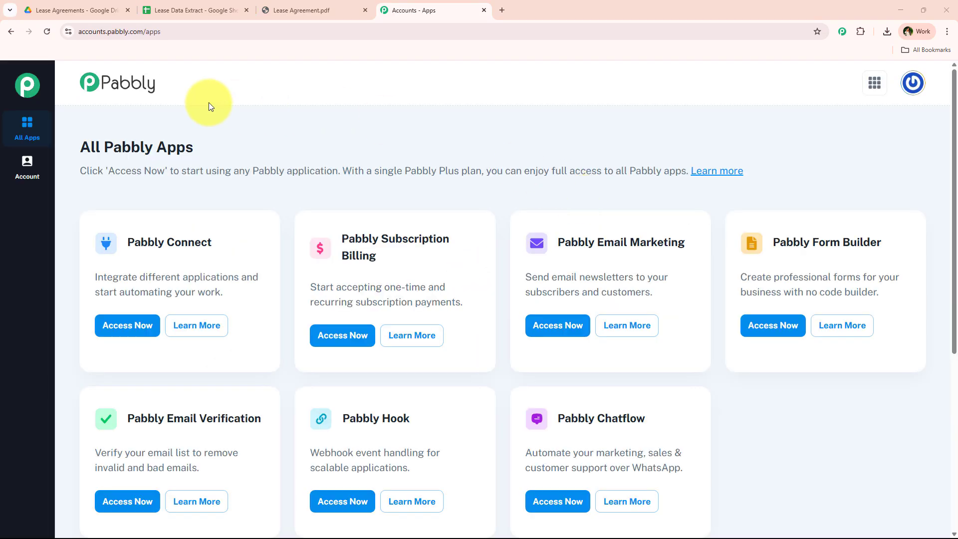
Step: Access Pabbly Connect from the overview of all Pabbly apps to reach its dashboard
scroll(423, 204, down, 1)
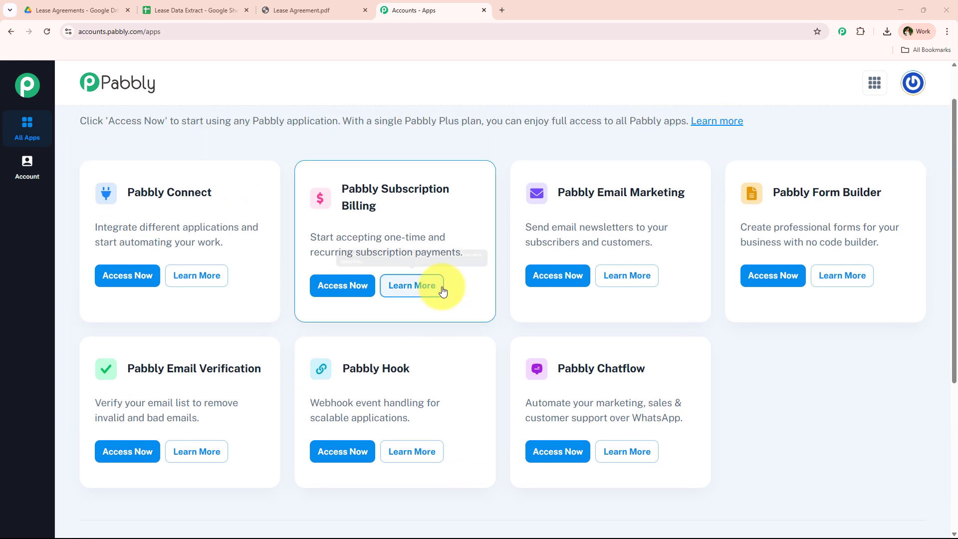
scroll(444, 289, up, 1)
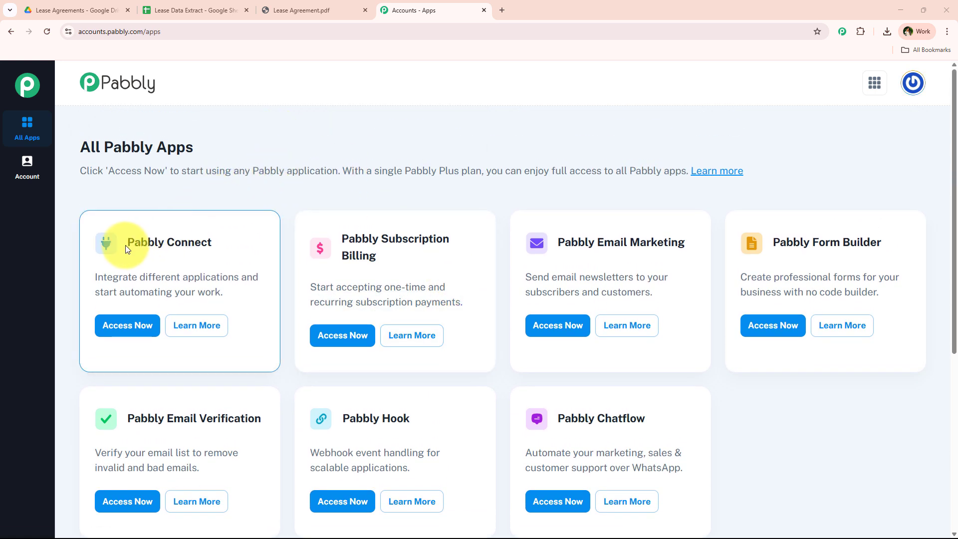
drag(126, 243, 240, 277)
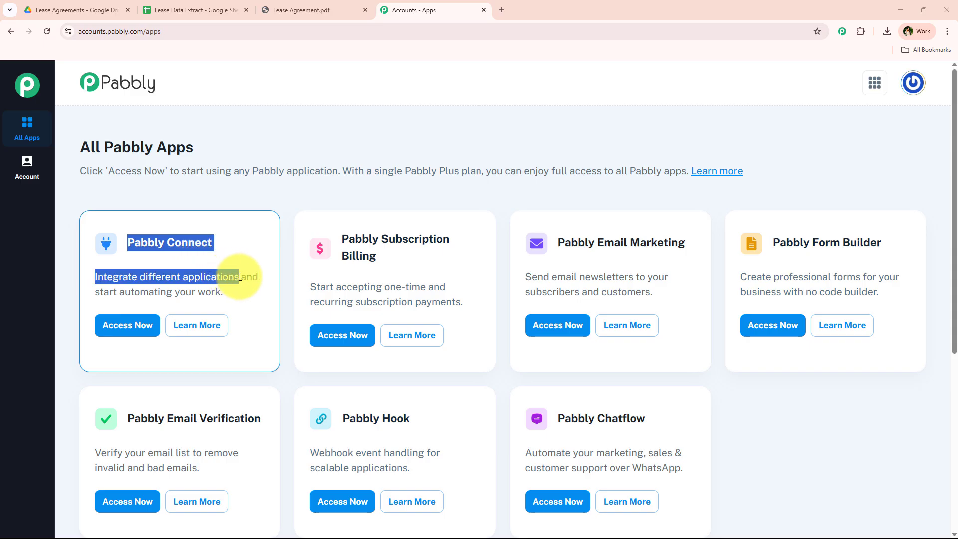
click(145, 322)
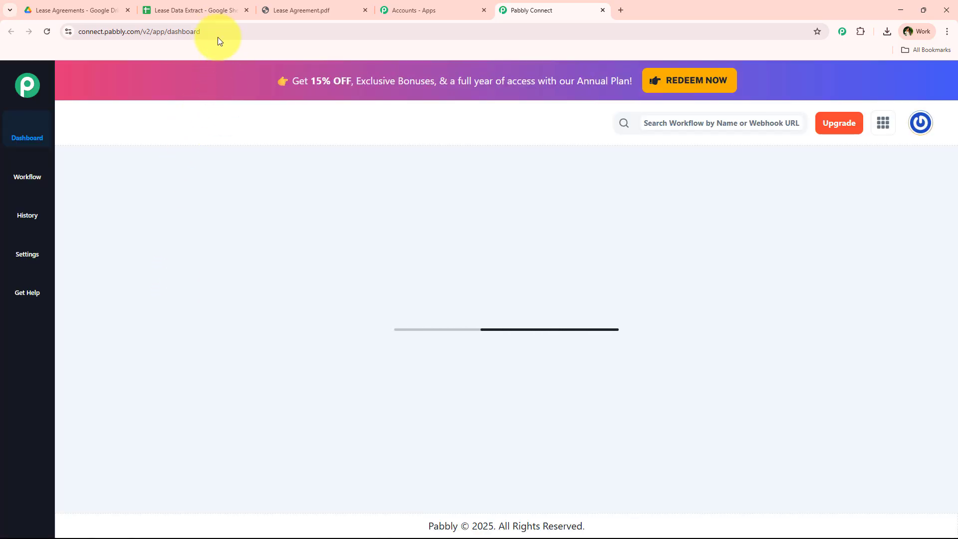
drag(212, 33, 181, 33)
click(223, 201)
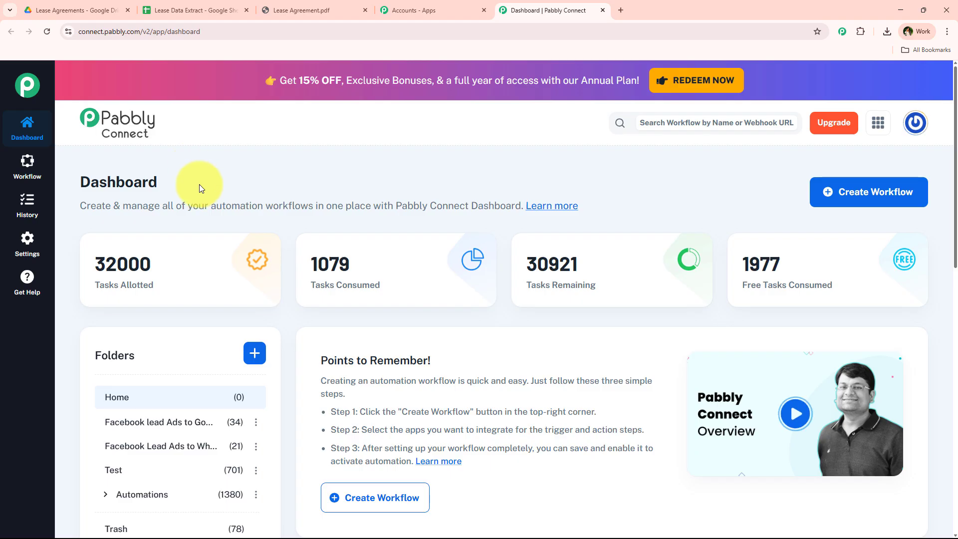
click(856, 200)
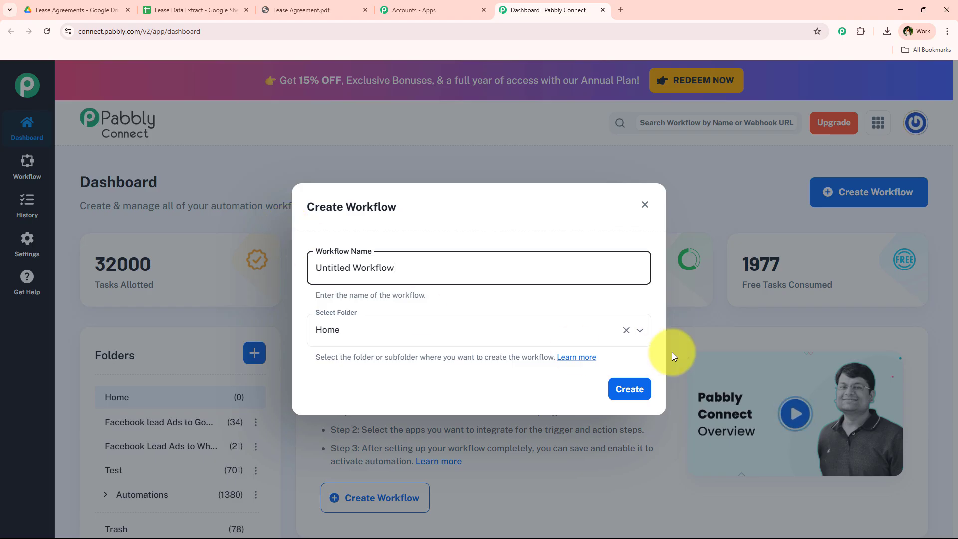
click(396, 328)
click(349, 330)
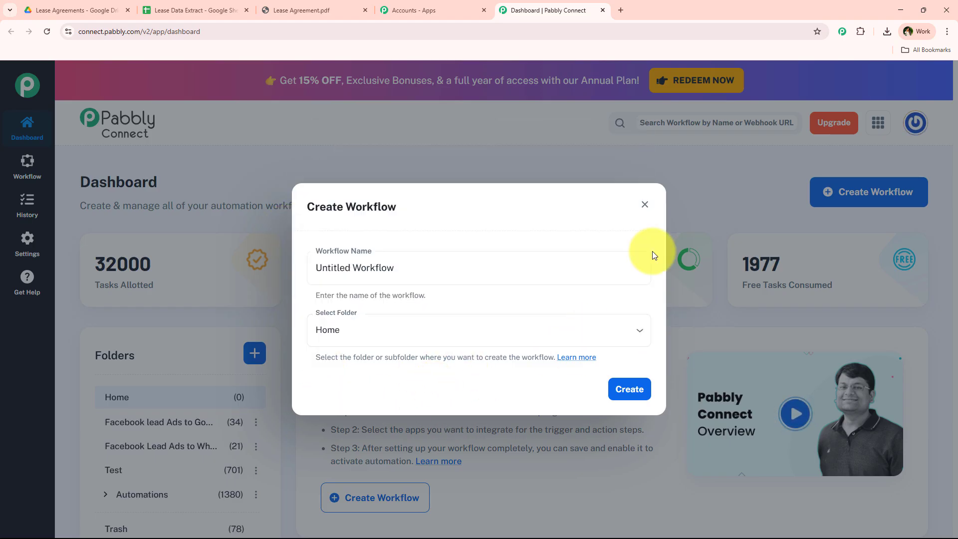
click(644, 203)
scroll(236, 307, down, 4)
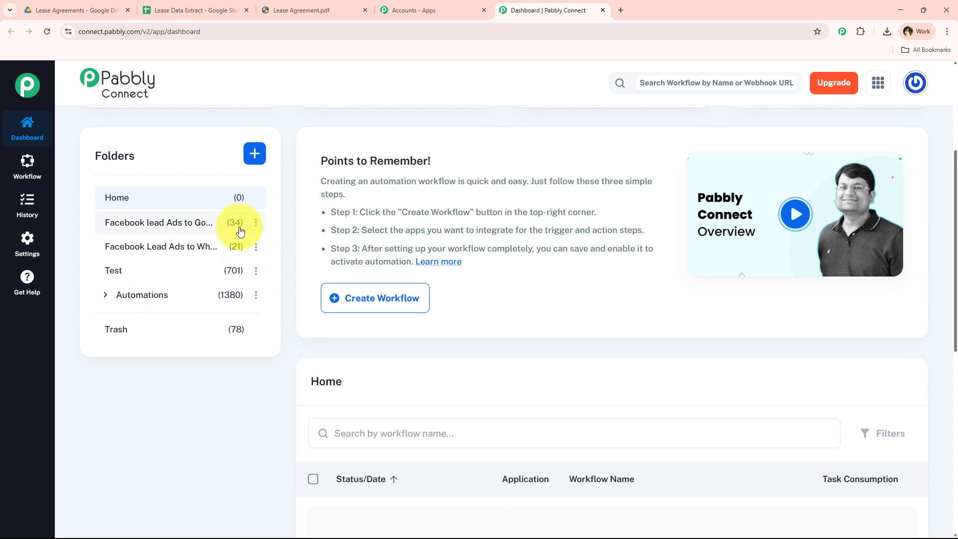
scroll(232, 309, up, 4)
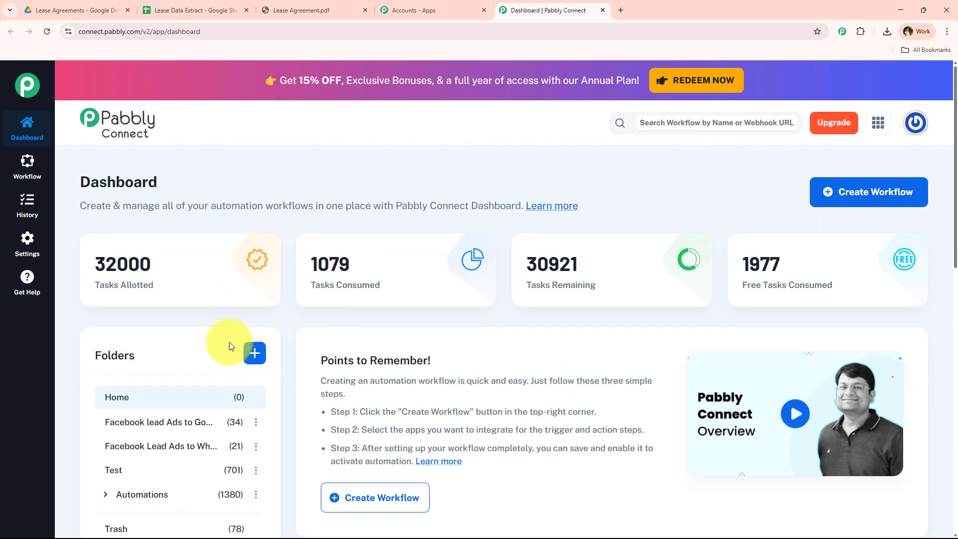
click(255, 358)
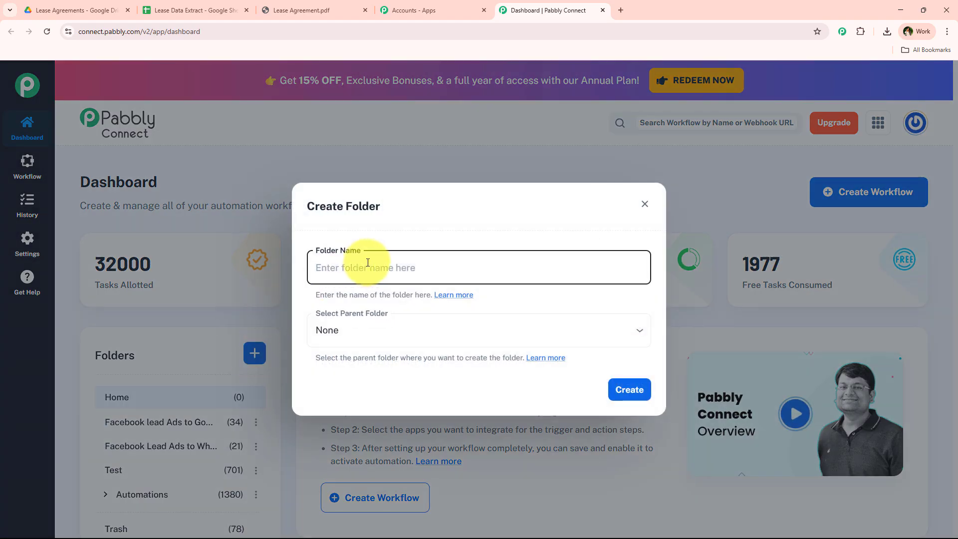
click(630, 217)
click(645, 203)
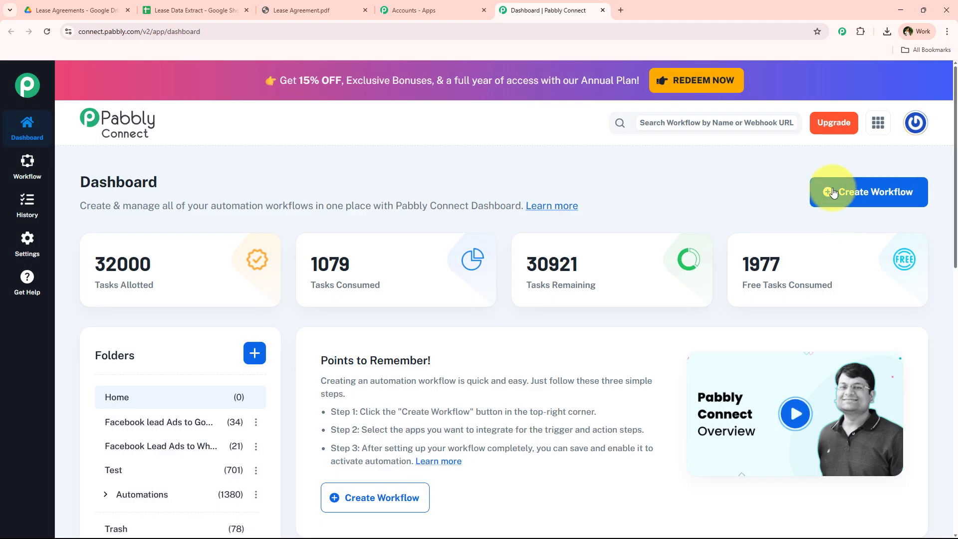
Step: Create a workflow named "Extract Lease Agreements Data from PDFs to Google Sheets" in the Automations folder
click(848, 192)
click(385, 331)
click(384, 229)
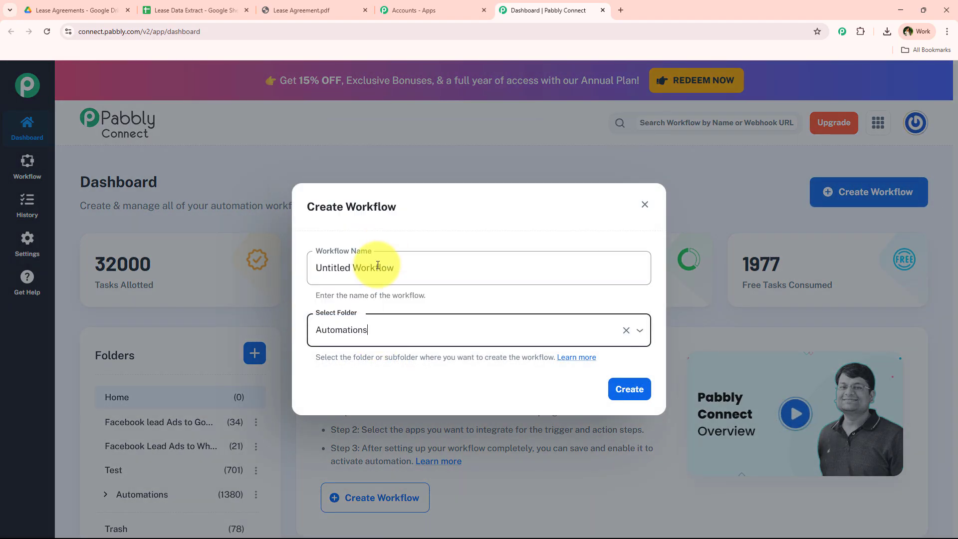
double_click(377, 267)
key(BackSpace)
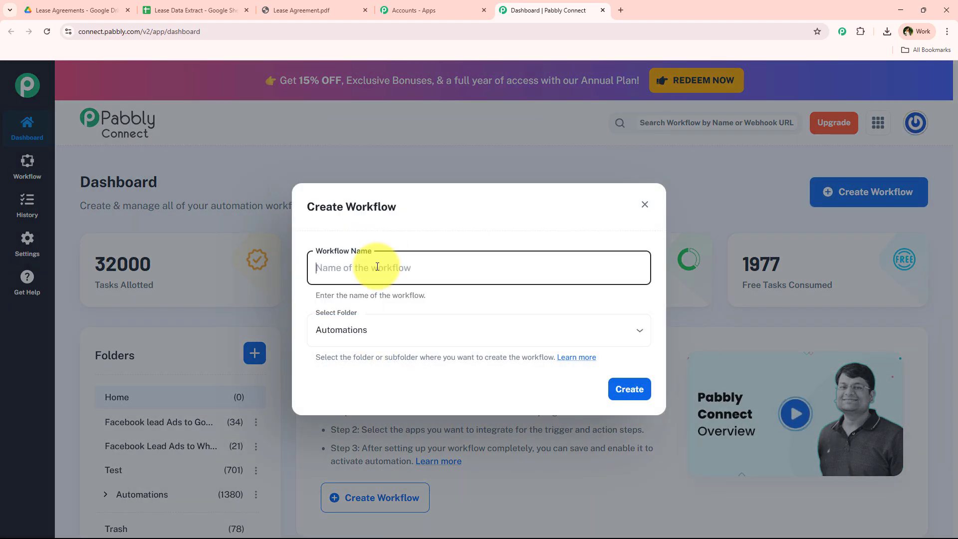
text(Extract Lease Agreements Data from PDFs to Google Sheets)
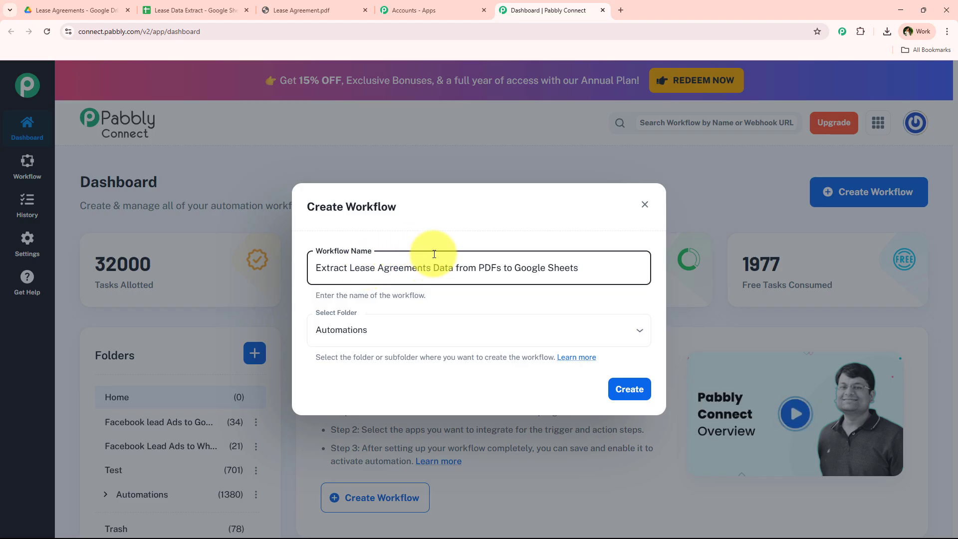
click(643, 401)
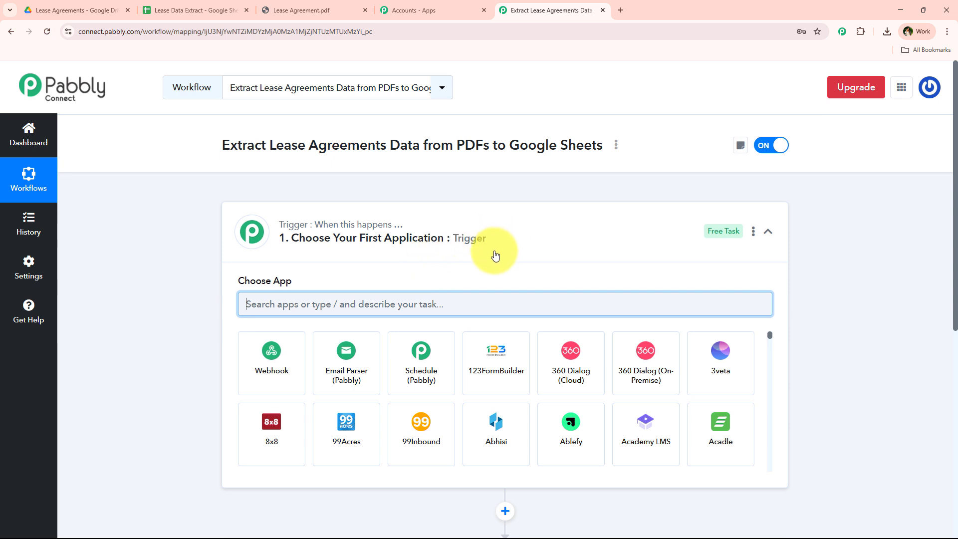
Step: Set the workflow's trigger to Google Drive with the event New File in Specific Folder
click(494, 225)
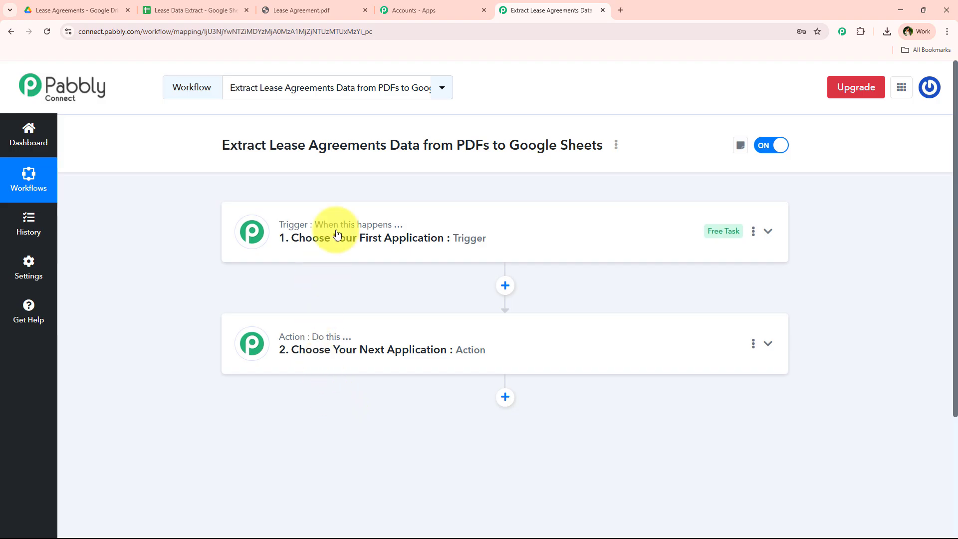
mouse_move(309, 340)
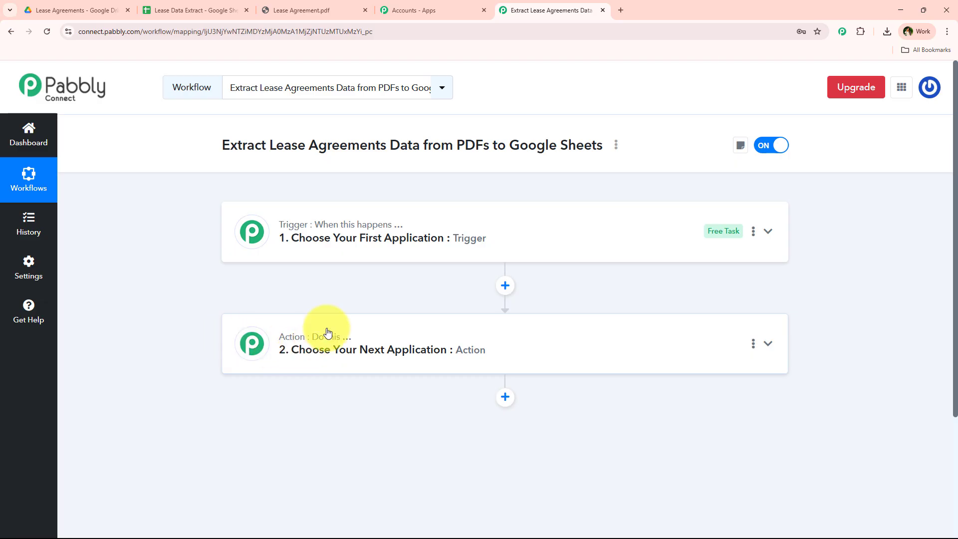
click(428, 243)
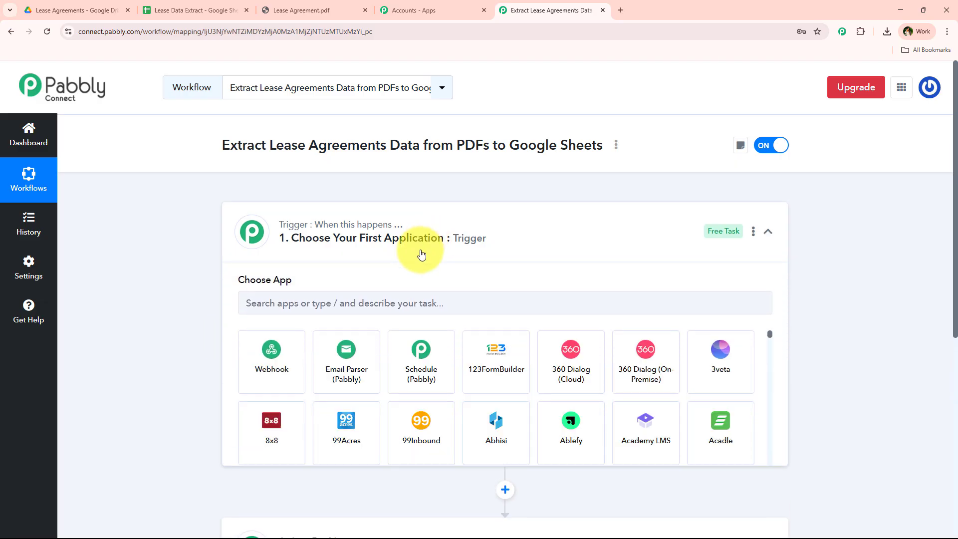
click(393, 297)
text(dr)
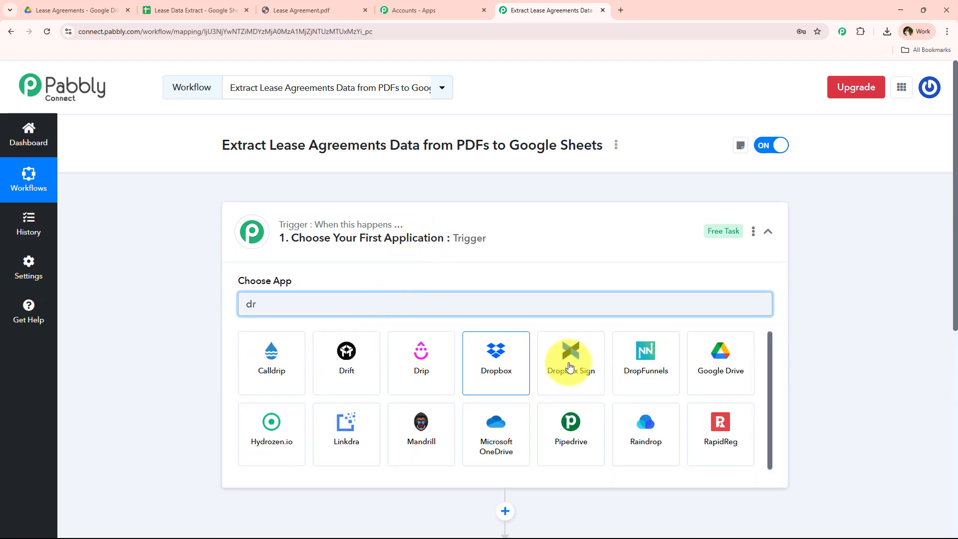
click(714, 364)
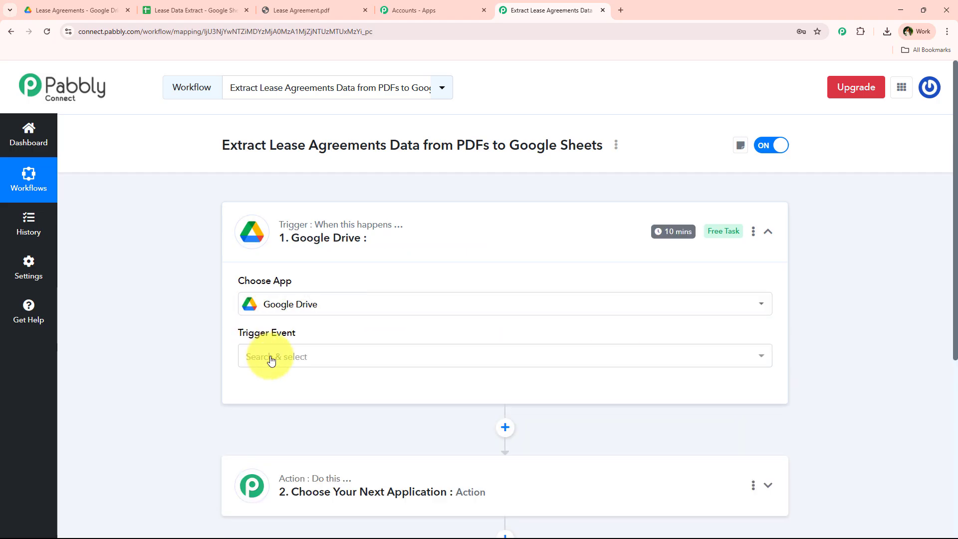
click(272, 358)
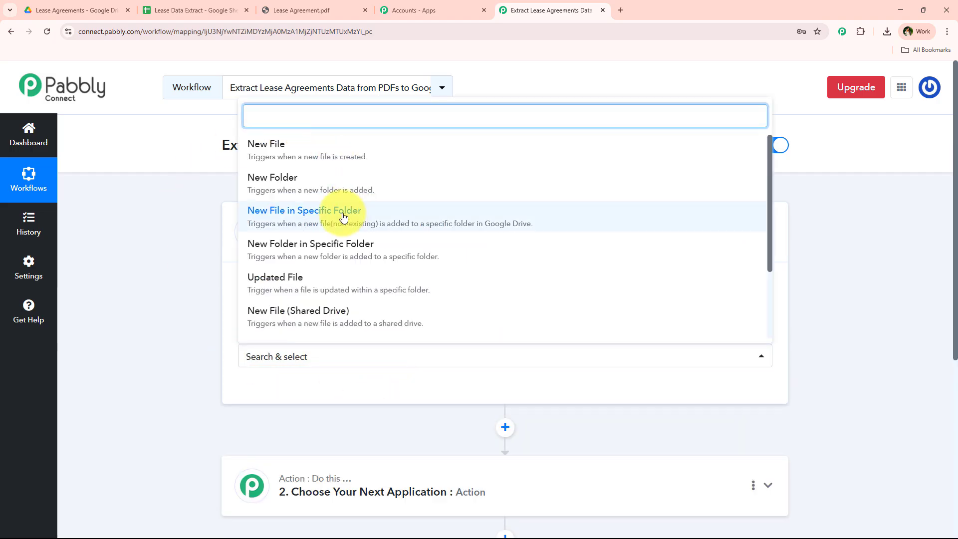
click(399, 221)
Step: Start a new connection for the Google Drive trigger instead of using the existing one
click(270, 390)
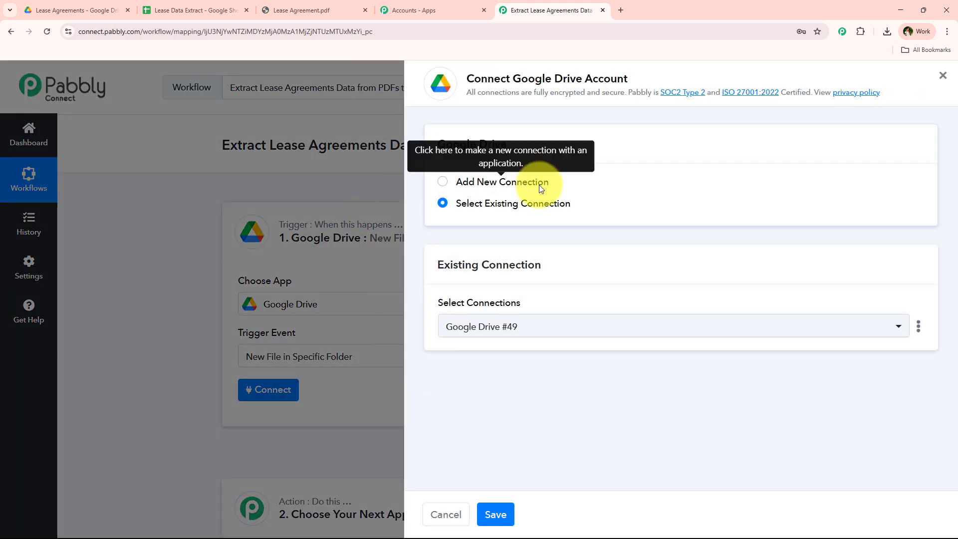
click(444, 182)
click(483, 211)
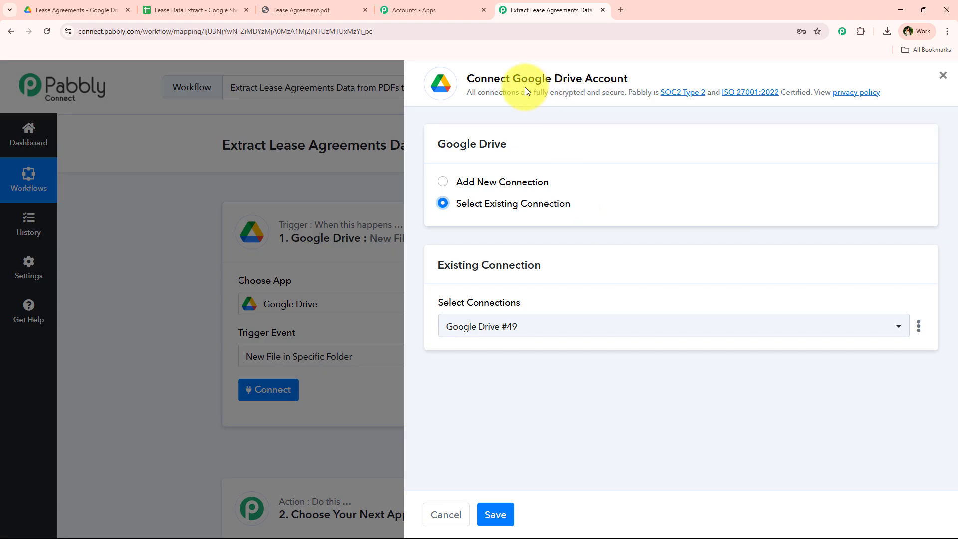
drag(512, 82, 762, 88)
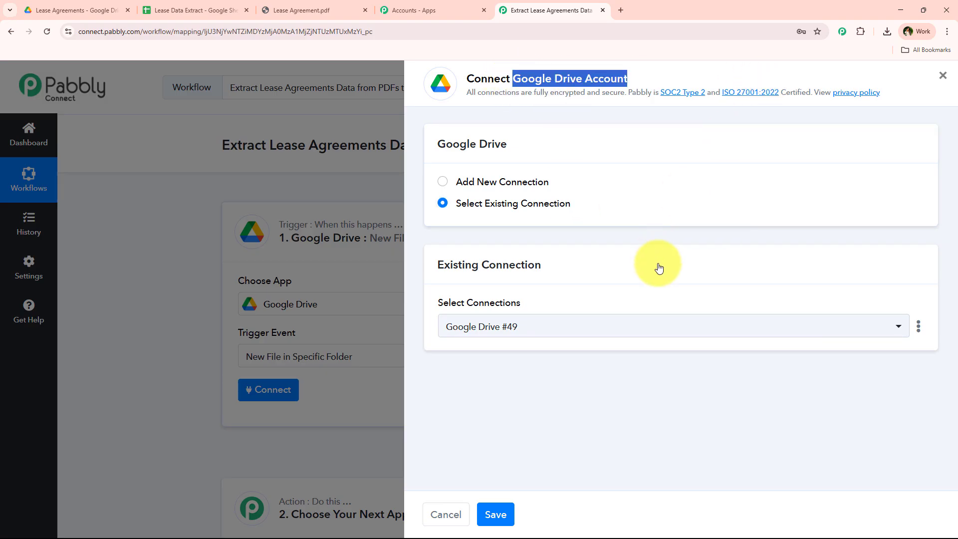
click(600, 234)
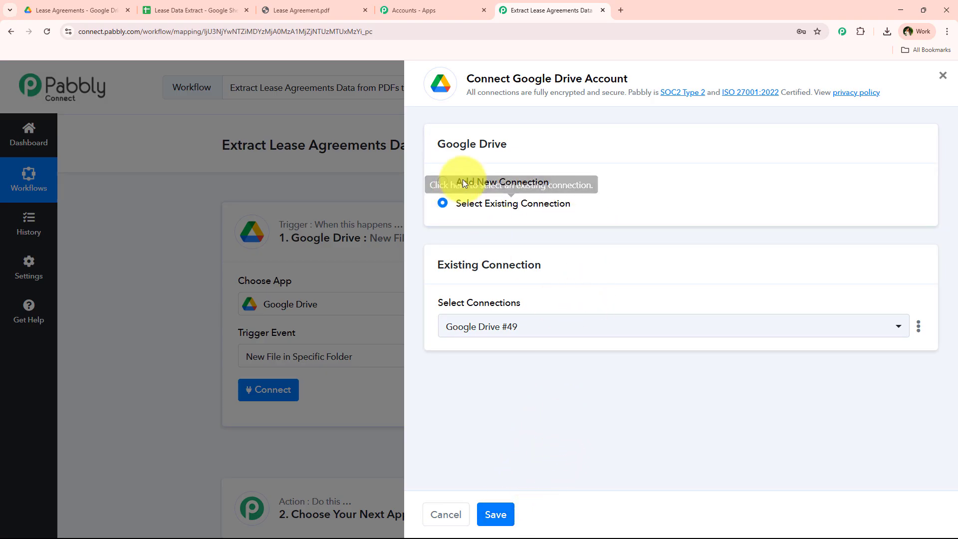
click(483, 180)
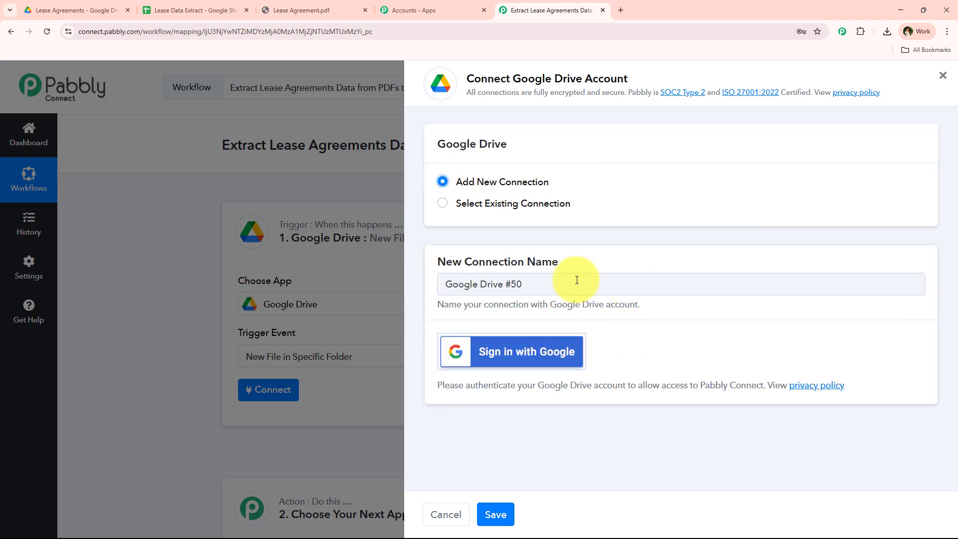
Step: Sign in with the Google work account and grant Pabbly Connect Drive the requested access
click(562, 361)
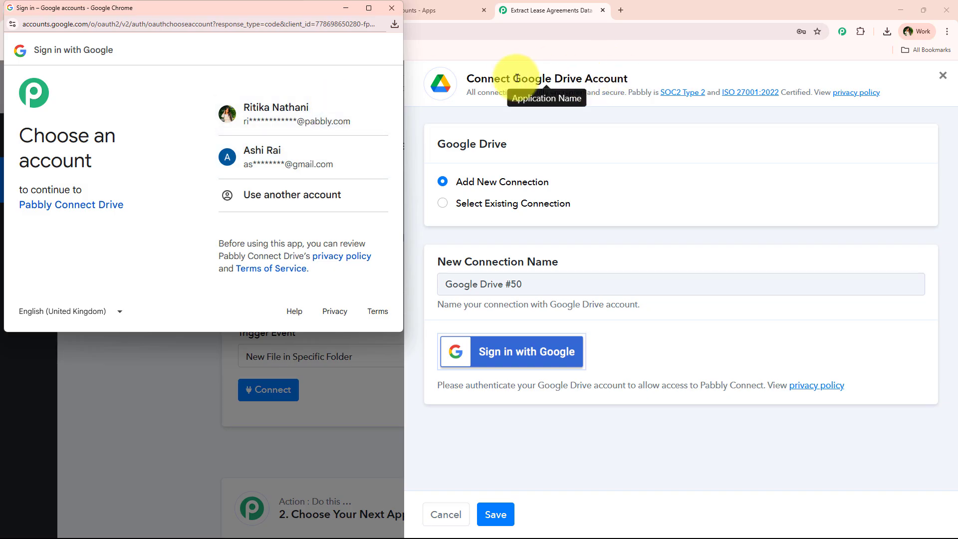
click(326, 102)
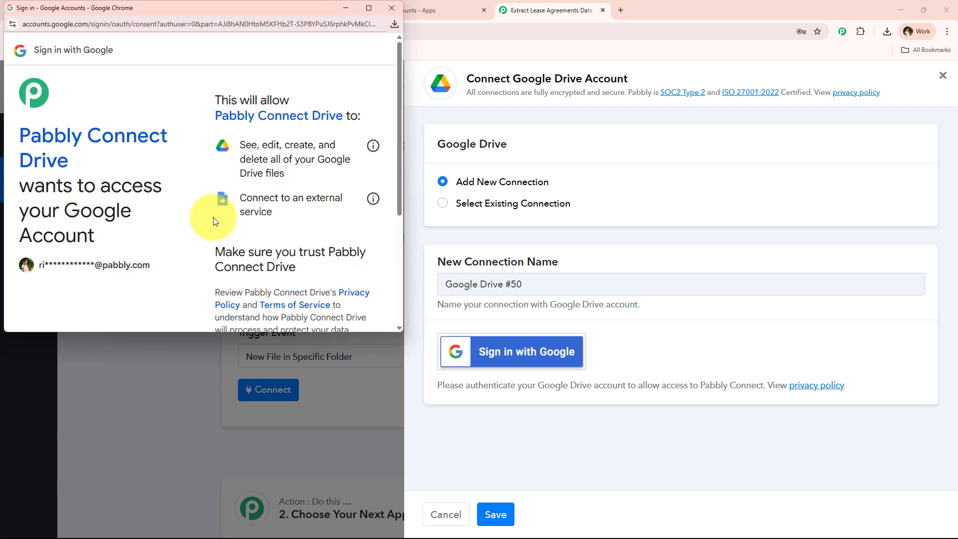
drag(240, 144, 303, 175)
drag(240, 198, 273, 212)
scroll(285, 274, down, 4)
click(341, 270)
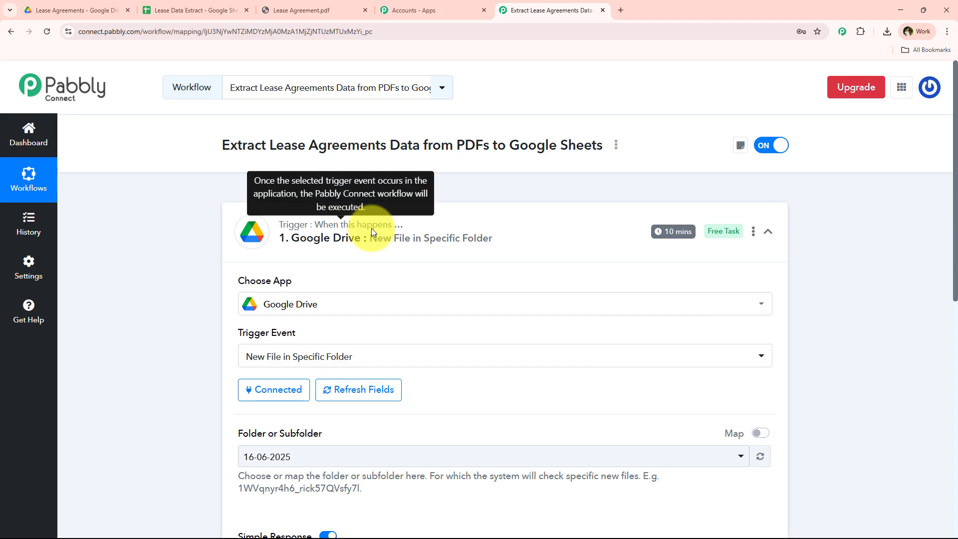
Step: Set the trigger's folder to Lease Agreements, matching the folder open in Google Drive
scroll(371, 229, down, 4)
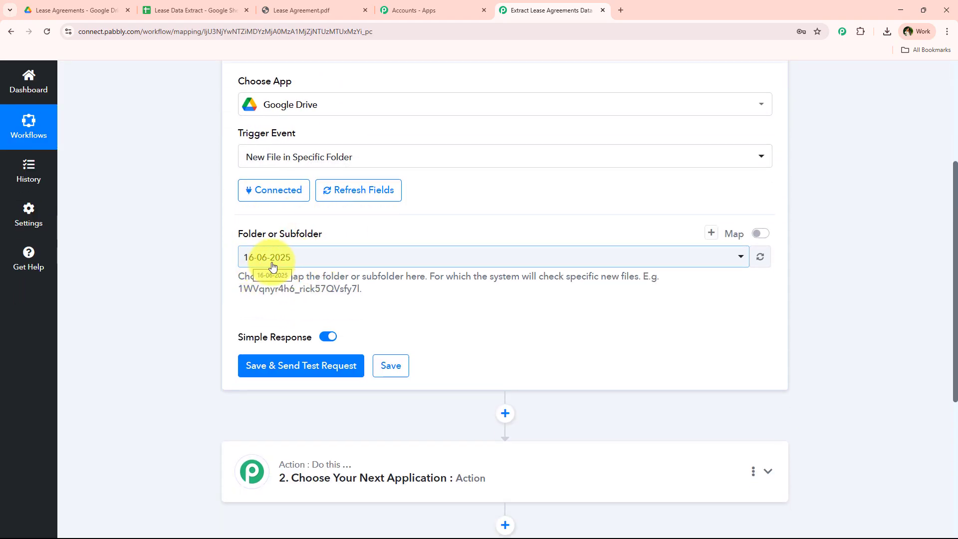
key(ctrl+1)
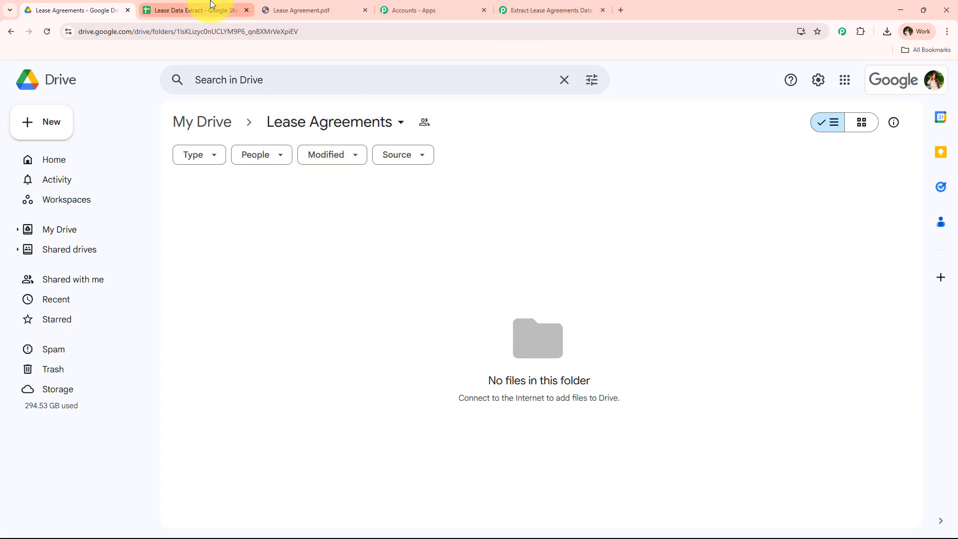
click(525, 9)
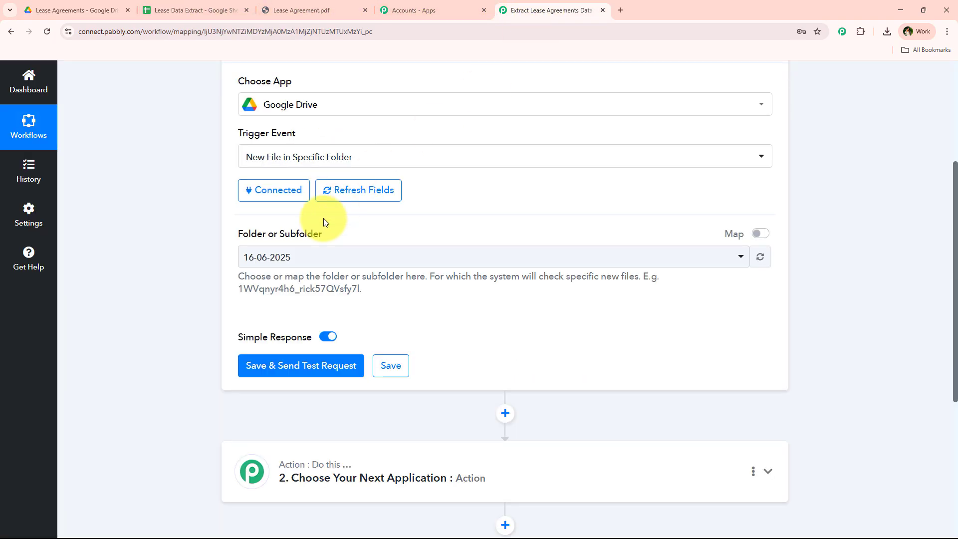
click(299, 260)
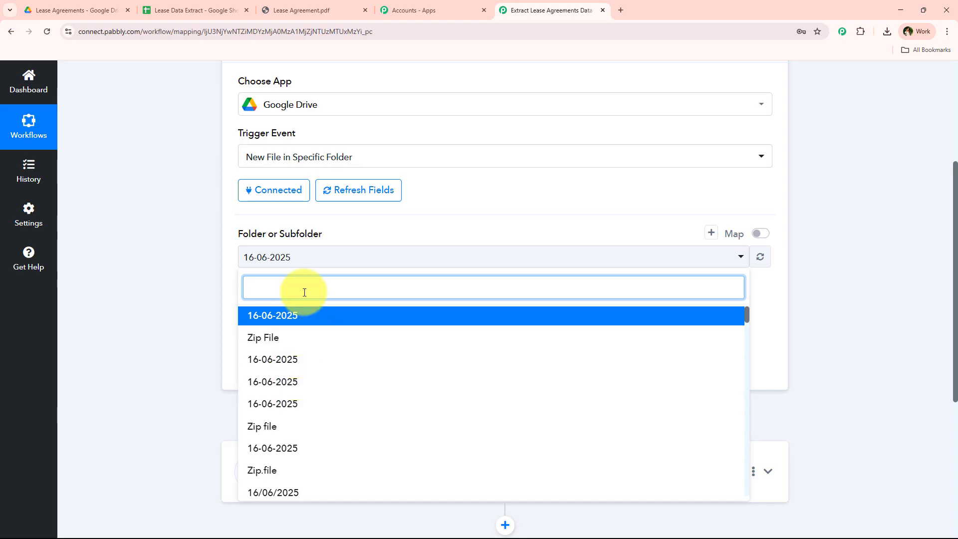
text(le)
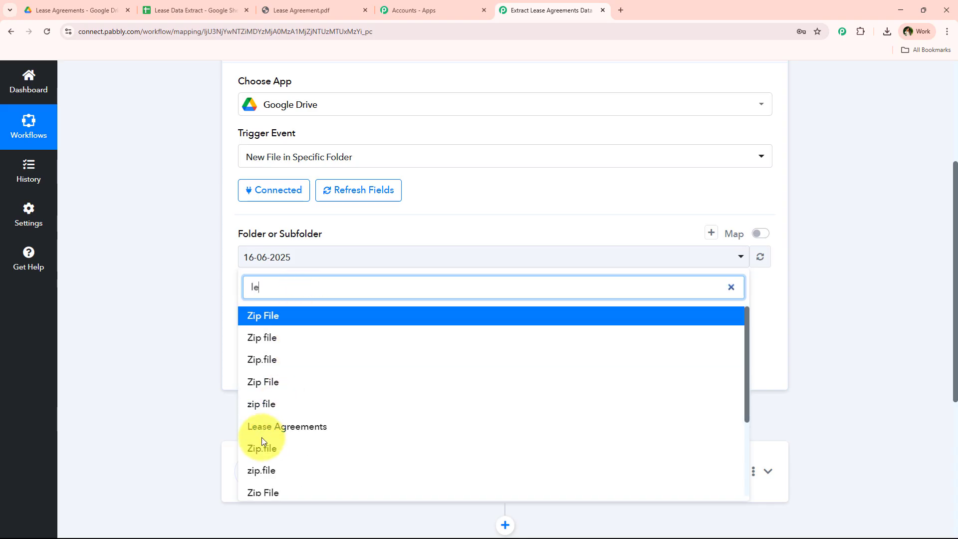
click(263, 433)
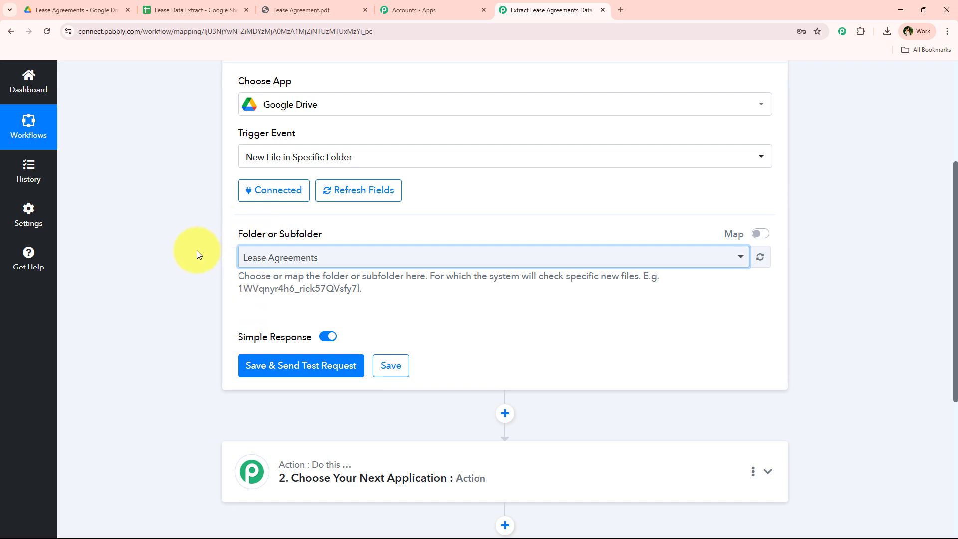
Step: Check the sharing access of the Lease Agreements folder in Google Drive and the trigger's polling interval in Pabbly Connect
click(75, 10)
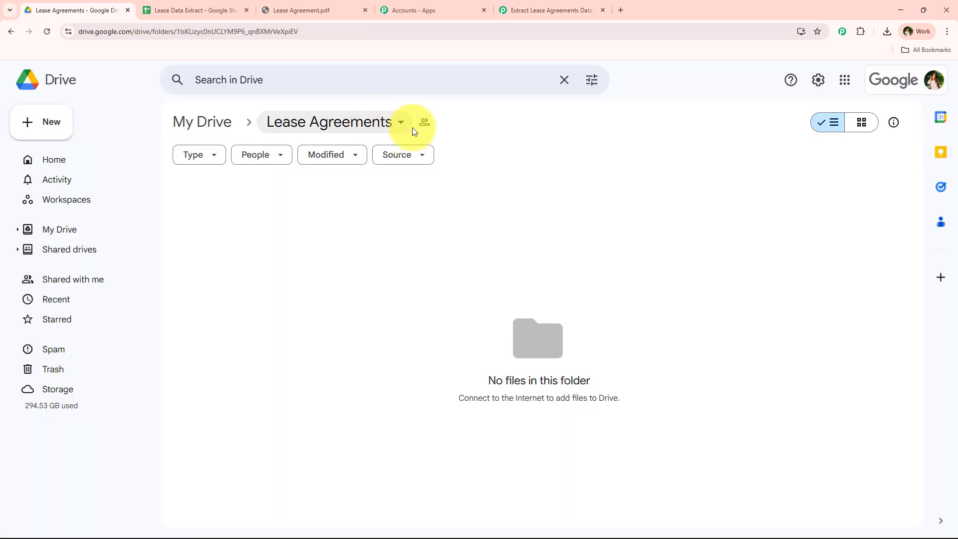
click(362, 120)
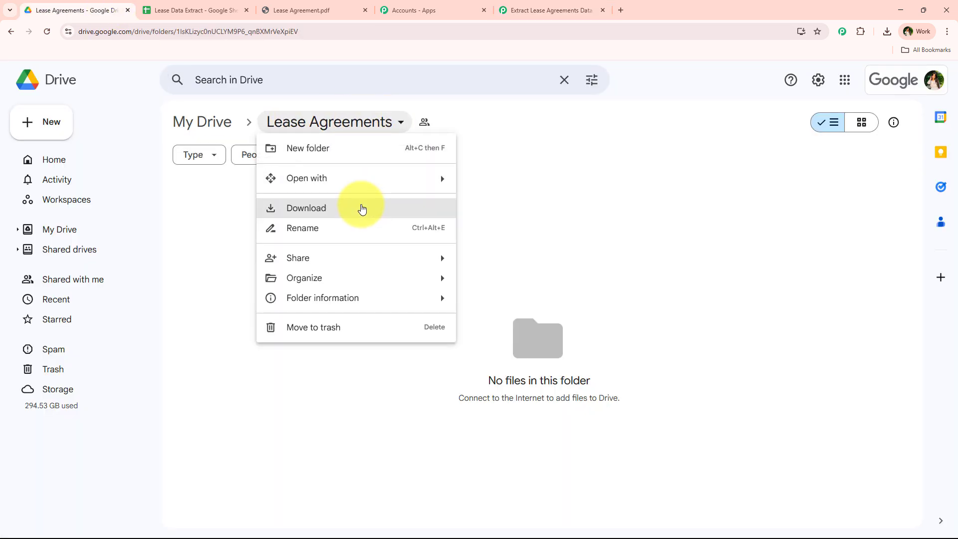
mouse_move(343, 256)
click(460, 261)
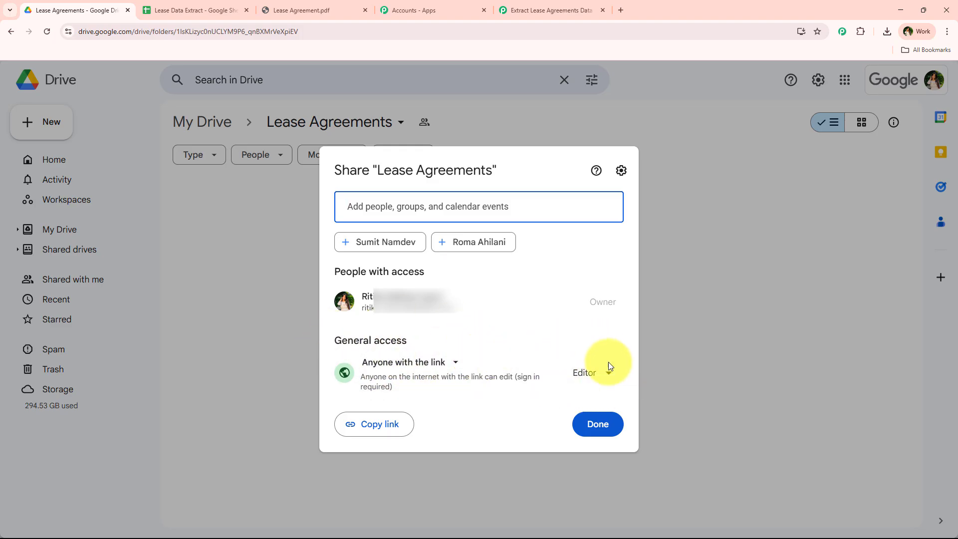
click(612, 428)
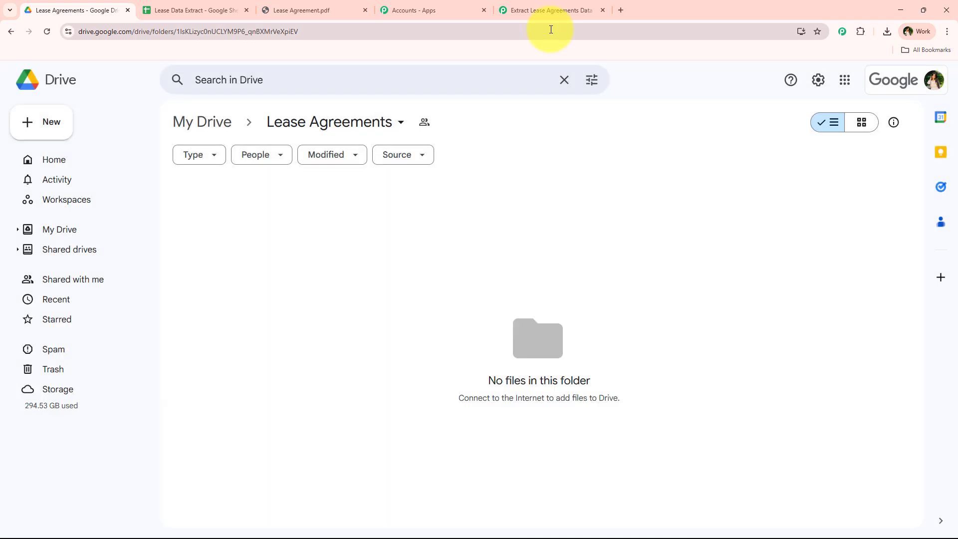
click(545, 9)
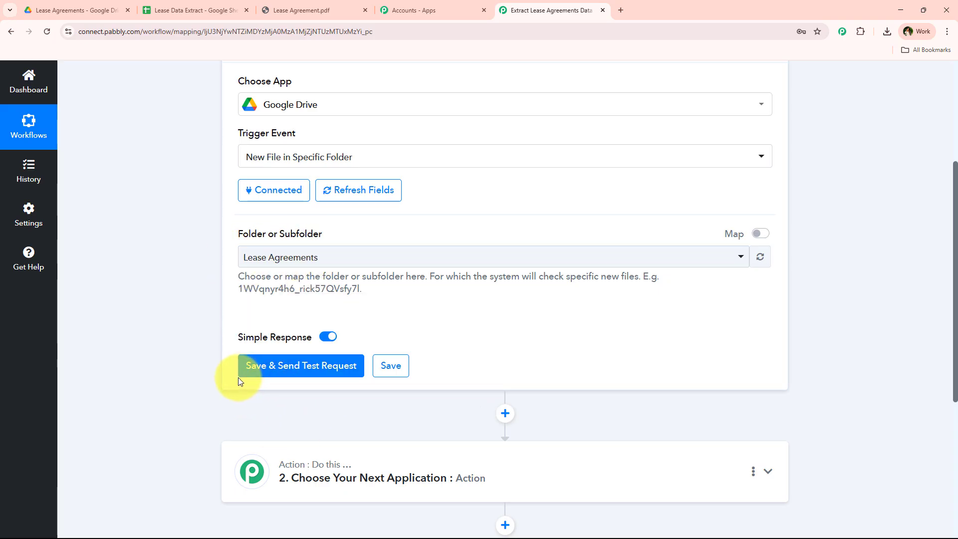
scroll(246, 360, up, 3)
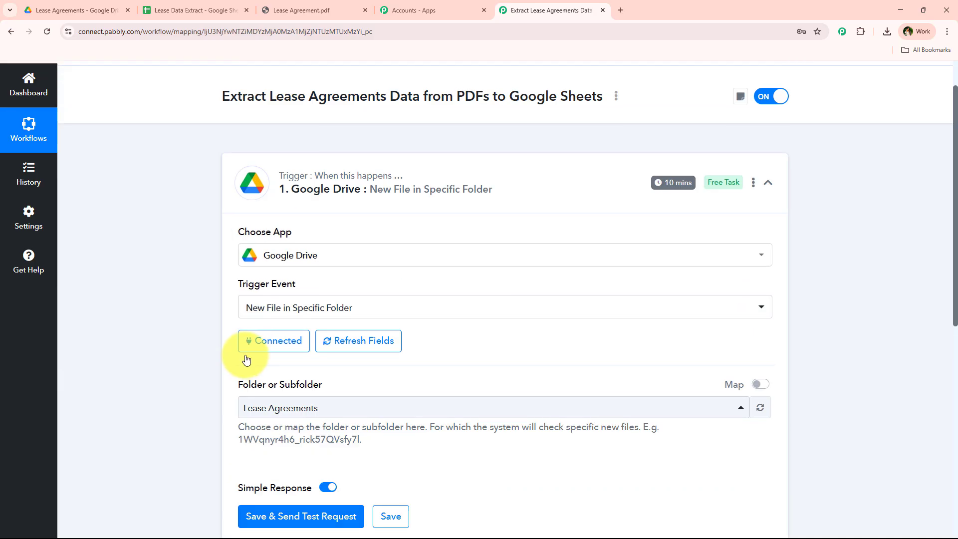
scroll(246, 359, up, 1)
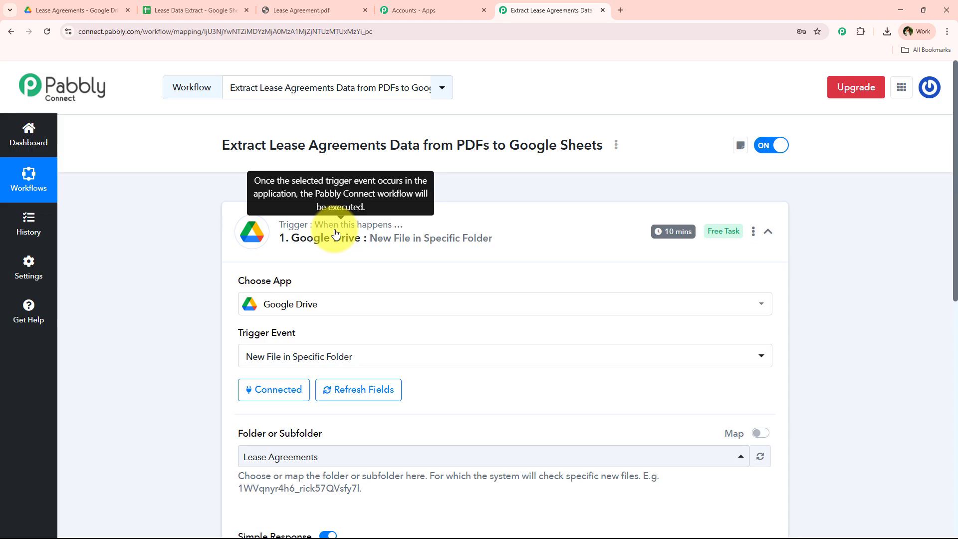
mouse_move(686, 237)
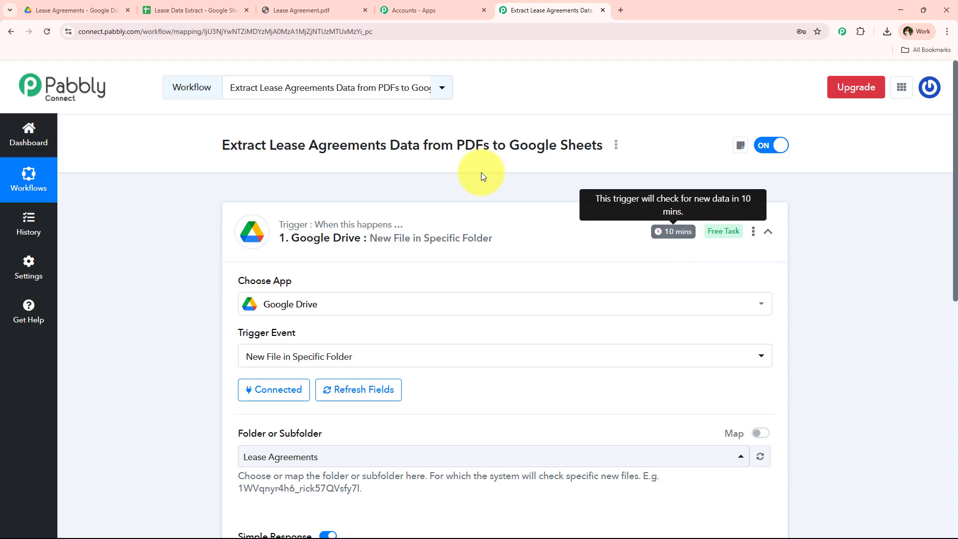
Step: Upload the Lease Agreement PDF from Downloads to the Lease Agreements folder in Google Drive
scroll(400, 250, down, 7)
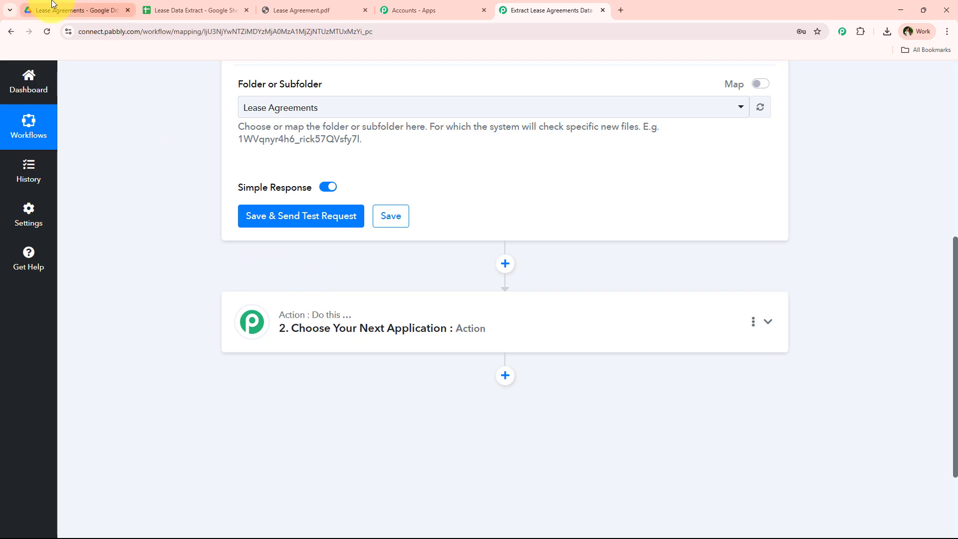
click(37, 9)
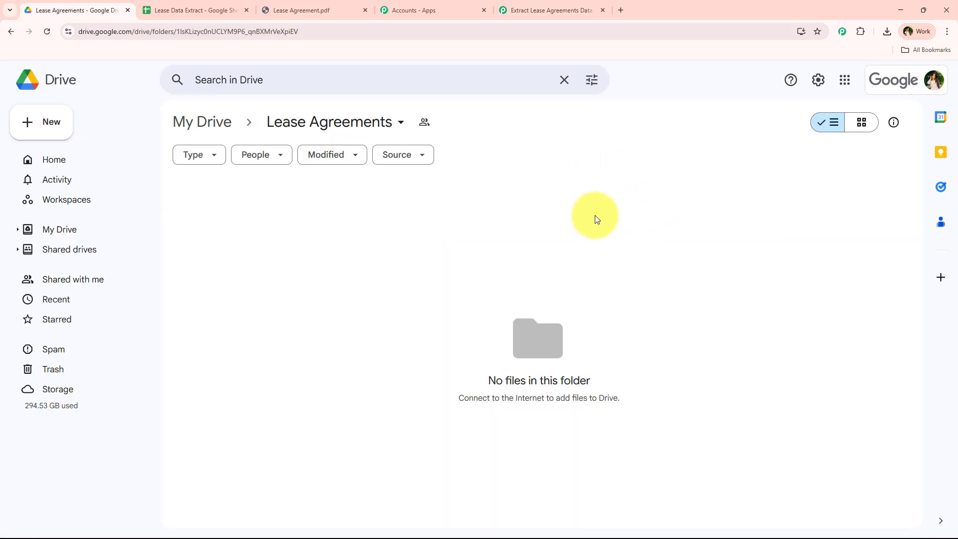
right_click(416, 240)
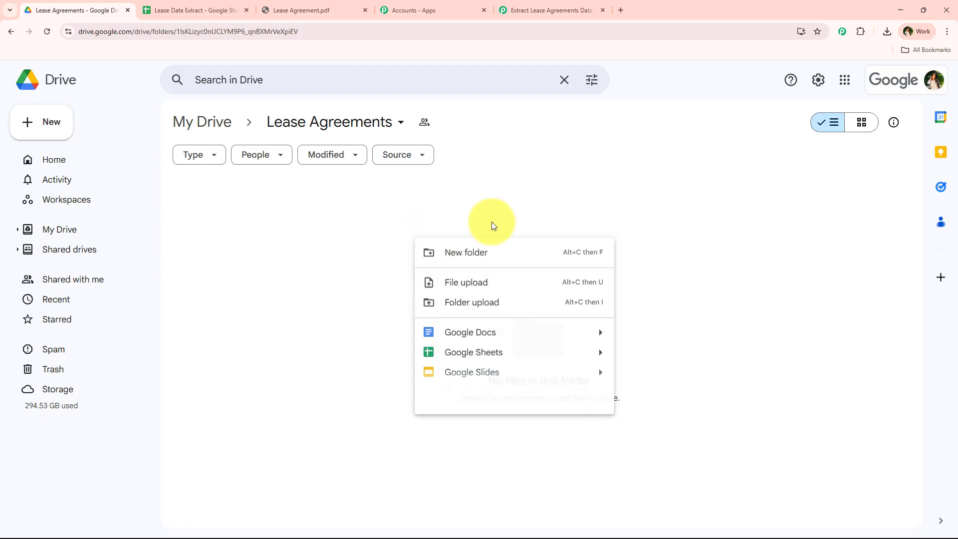
click(526, 283)
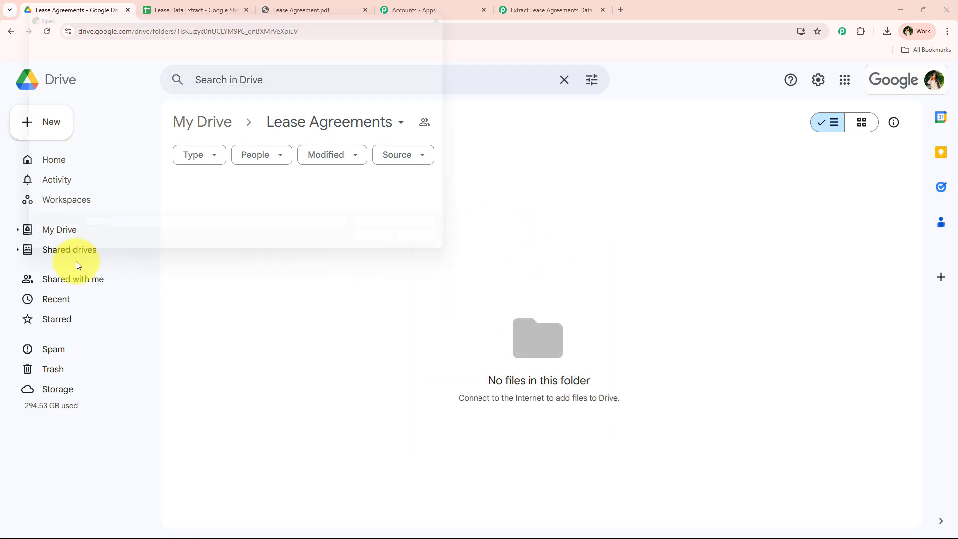
click(45, 149)
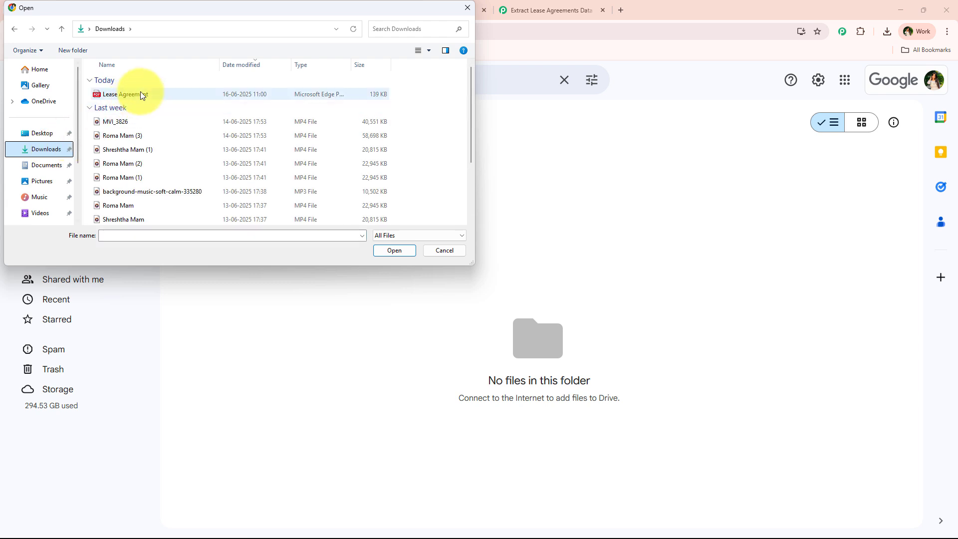
double_click(140, 92)
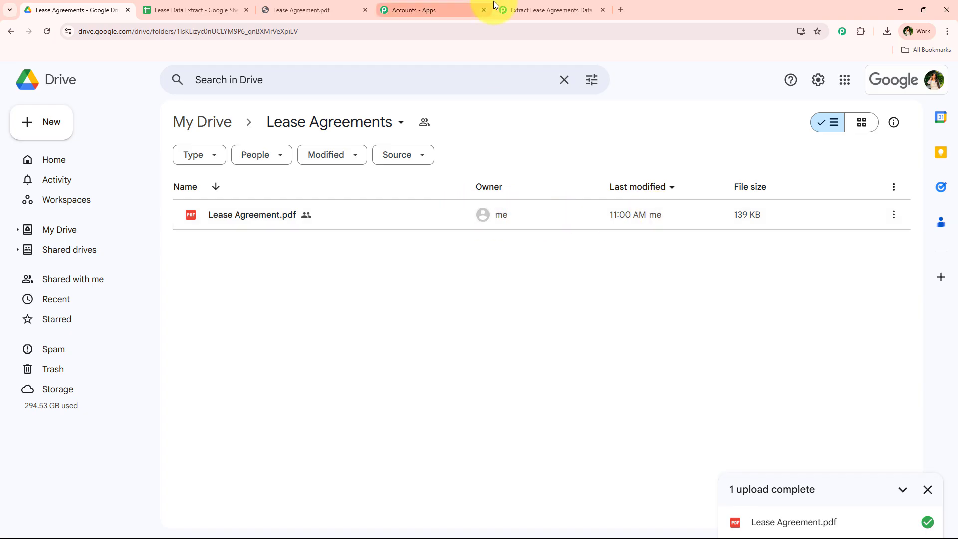
Step: Save the trigger in Pabbly Connect, send a test request and check the file name fields in the received response
click(519, 10)
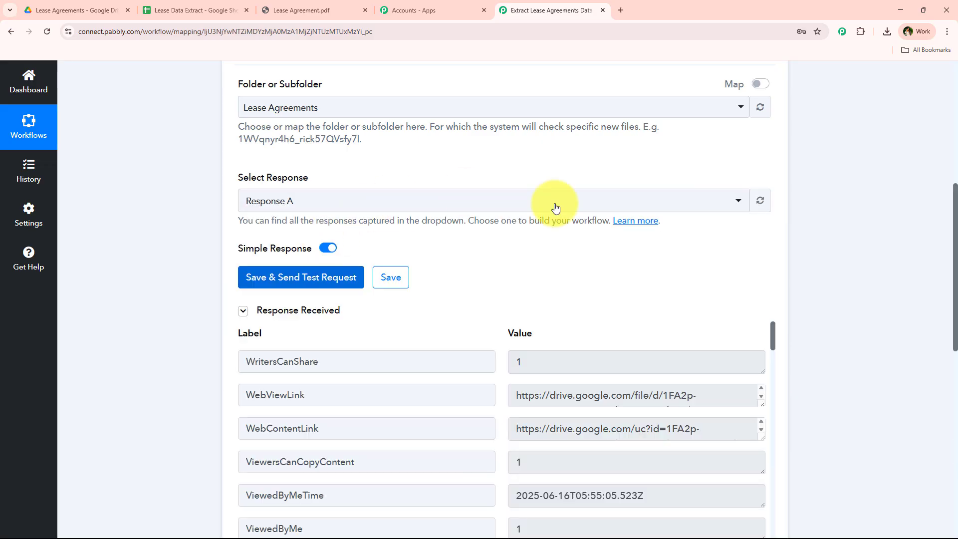
scroll(565, 272, down, 2)
scroll(543, 316, down, 12)
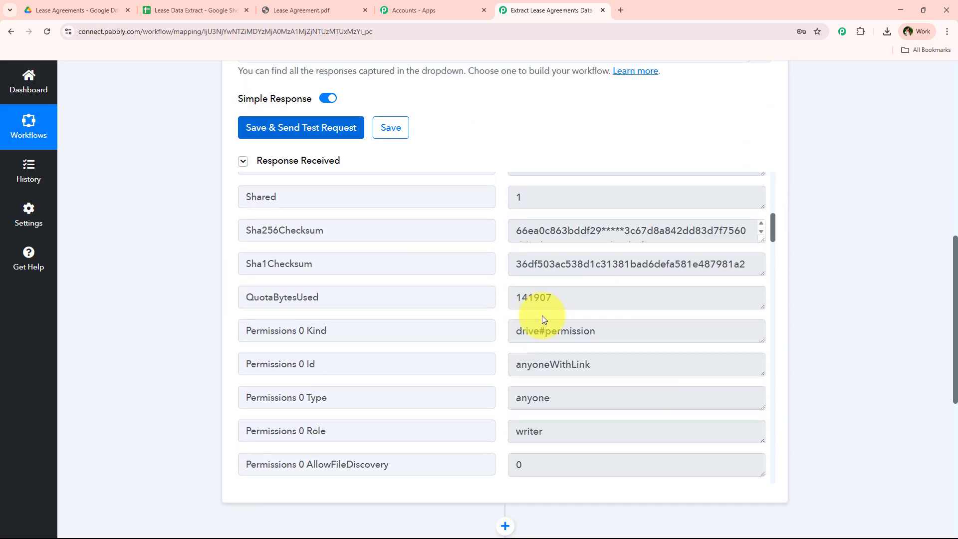
scroll(543, 317, down, 10)
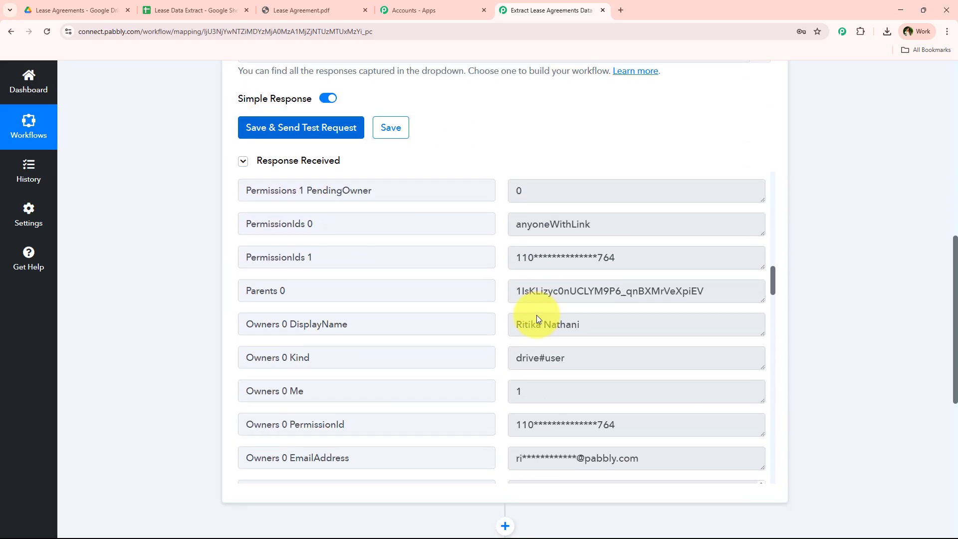
scroll(628, 289, down, 6)
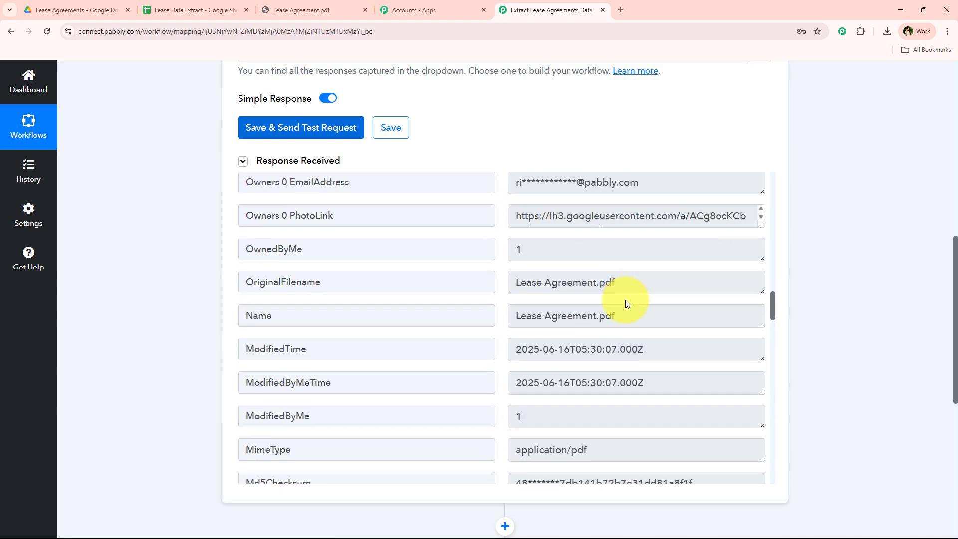
scroll(649, 279, up, 1)
drag(676, 272, 453, 269)
drag(699, 240, 365, 242)
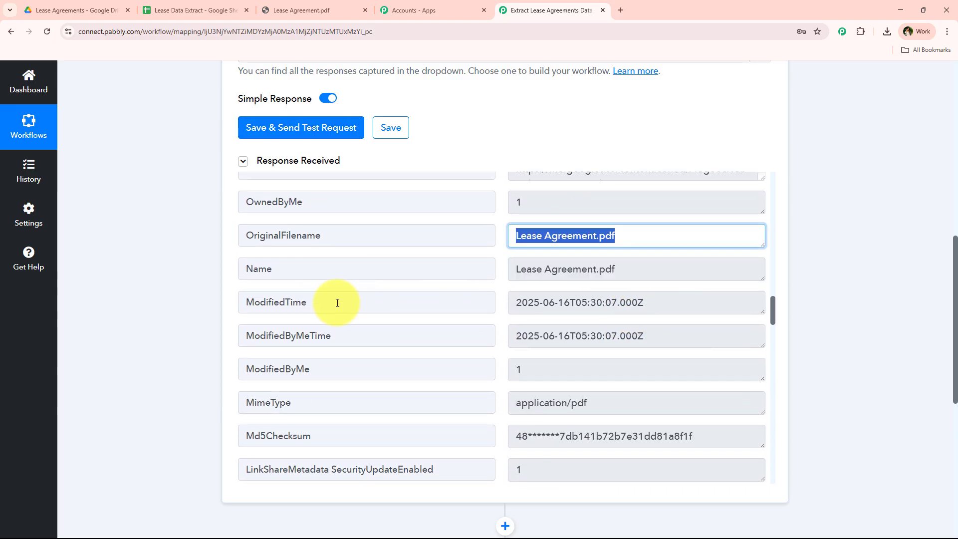
click(215, 333)
scroll(229, 279, up, 7)
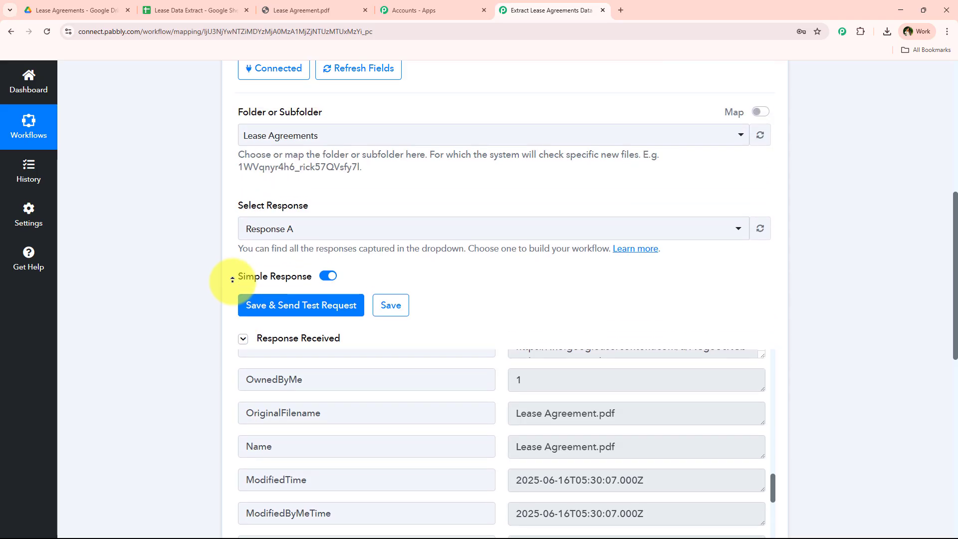
scroll(232, 281, up, 3)
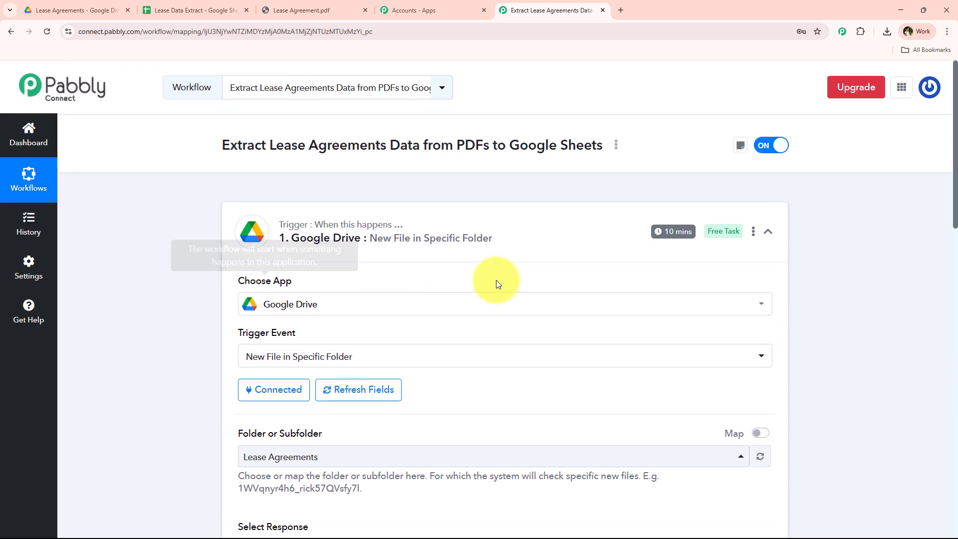
Step: Collapse the trigger step and check the Lease Agreement PDF in Google Drive against the workflow's title in Pabbly Connect
click(502, 240)
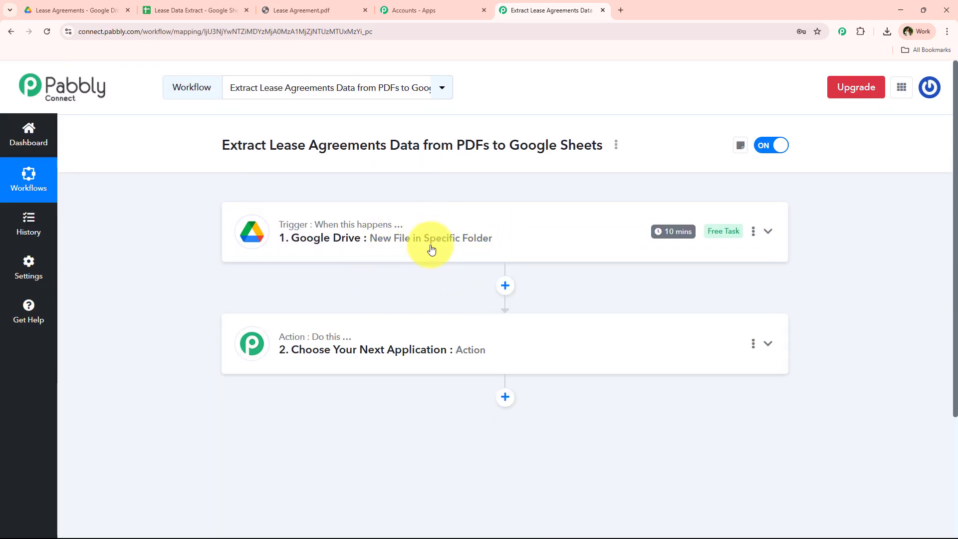
click(82, 9)
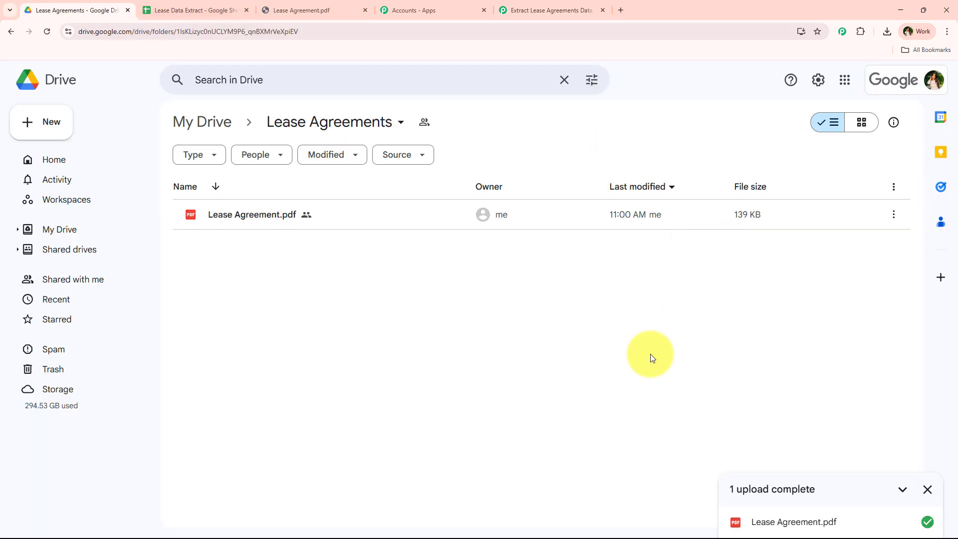
click(524, 5)
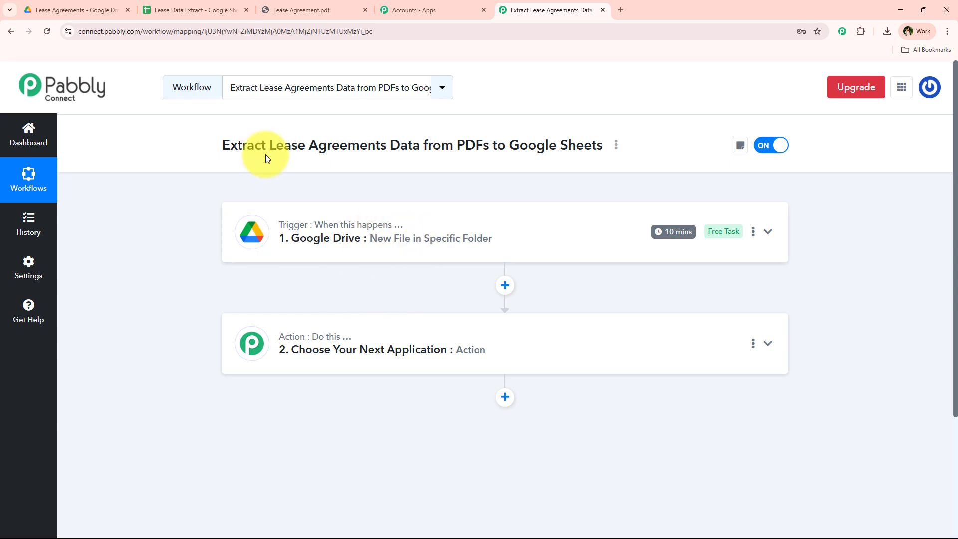
drag(271, 149, 438, 145)
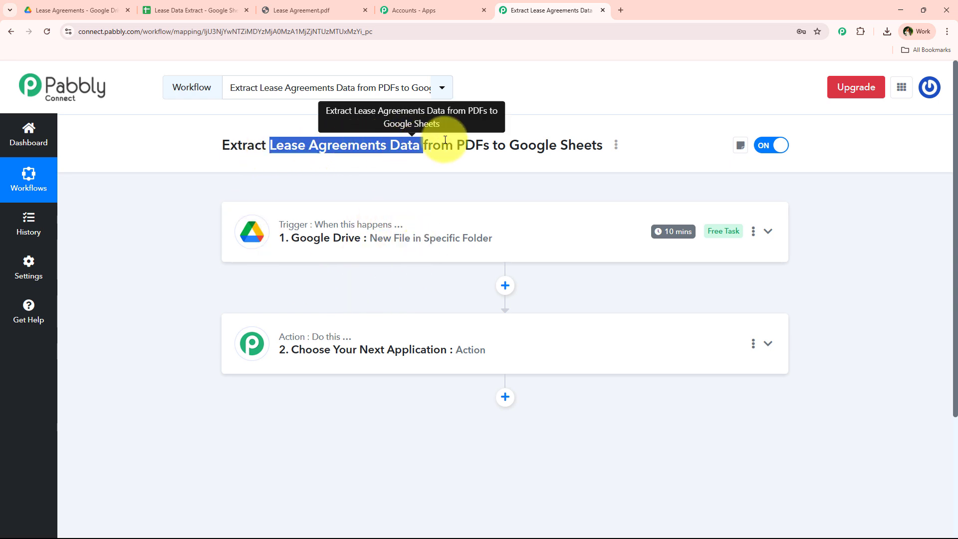
click(534, 143)
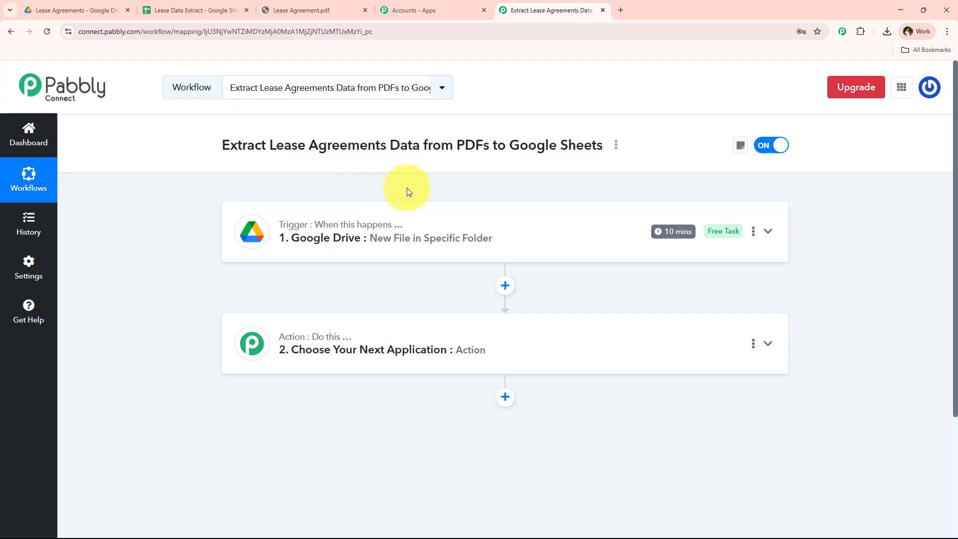
Step: Set the second step's app to OpenAI (ChatGPT, DALL-E, Whisper) with the action event Extract Content from PDF/Image
click(331, 342)
scroll(402, 298, down, 3)
click(411, 265)
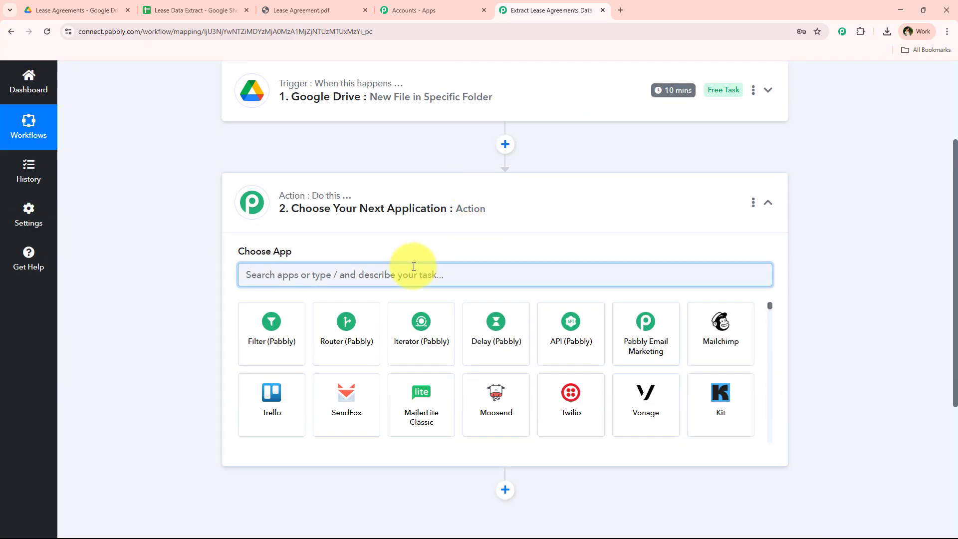
text(ope)
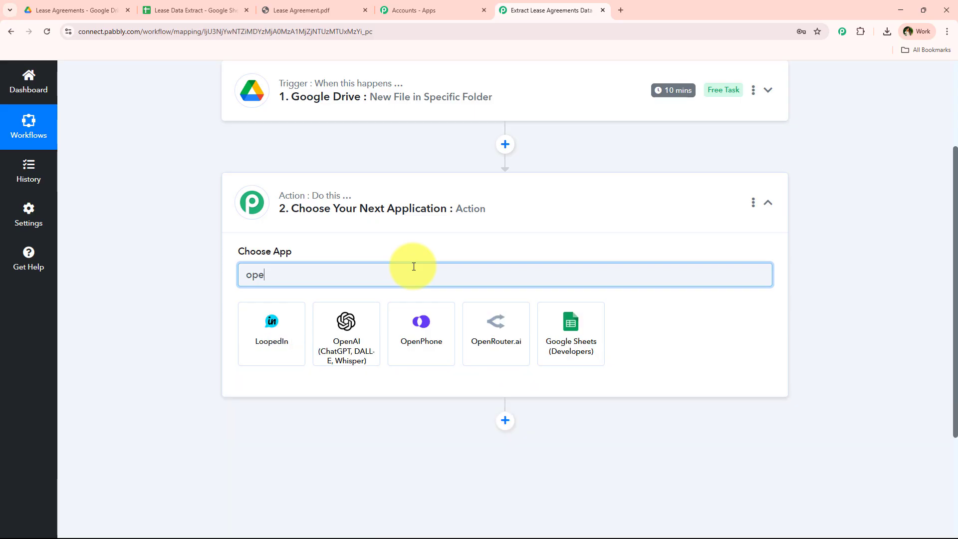
click(349, 321)
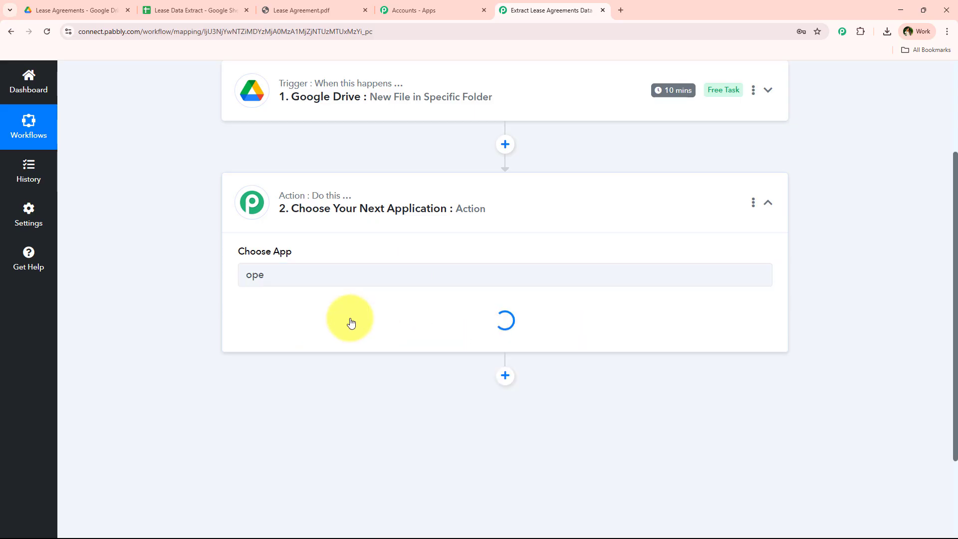
click(315, 325)
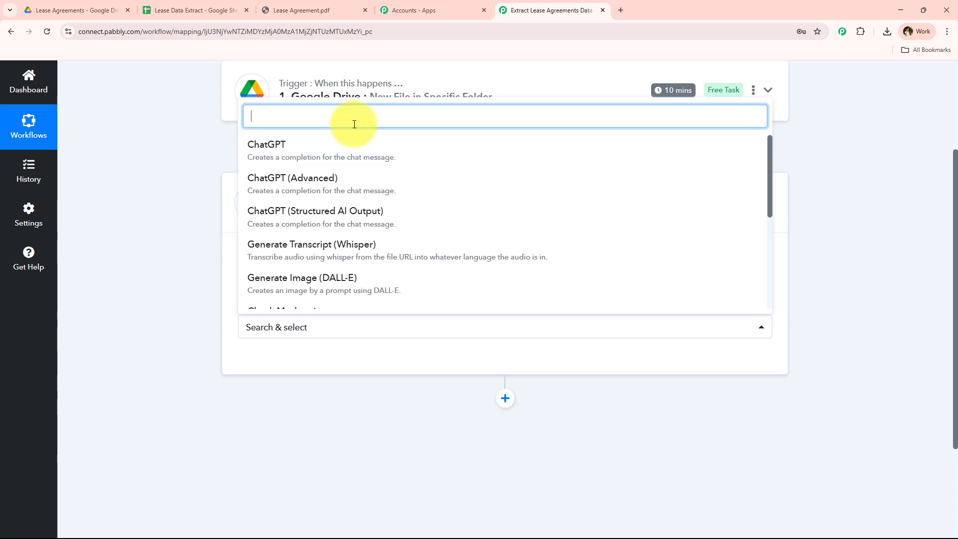
text(ex)
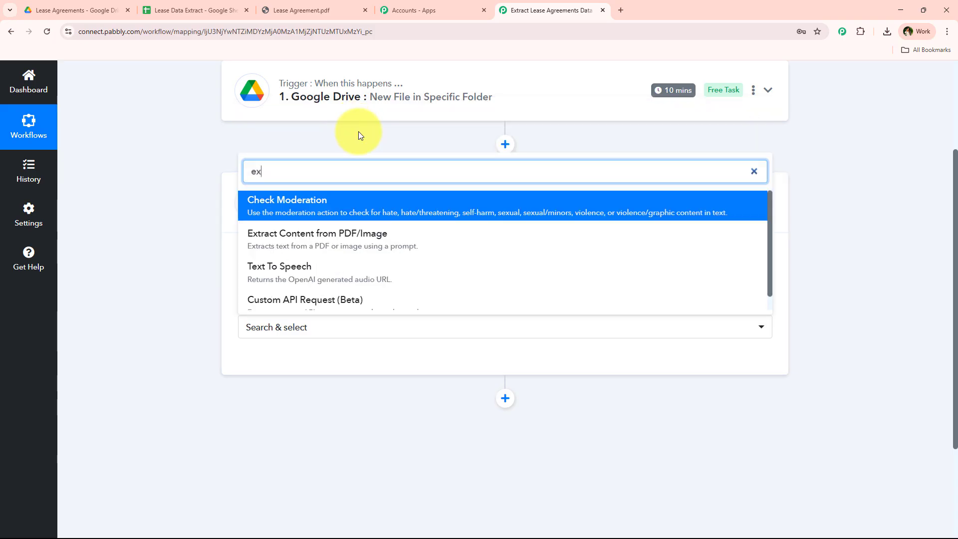
click(325, 239)
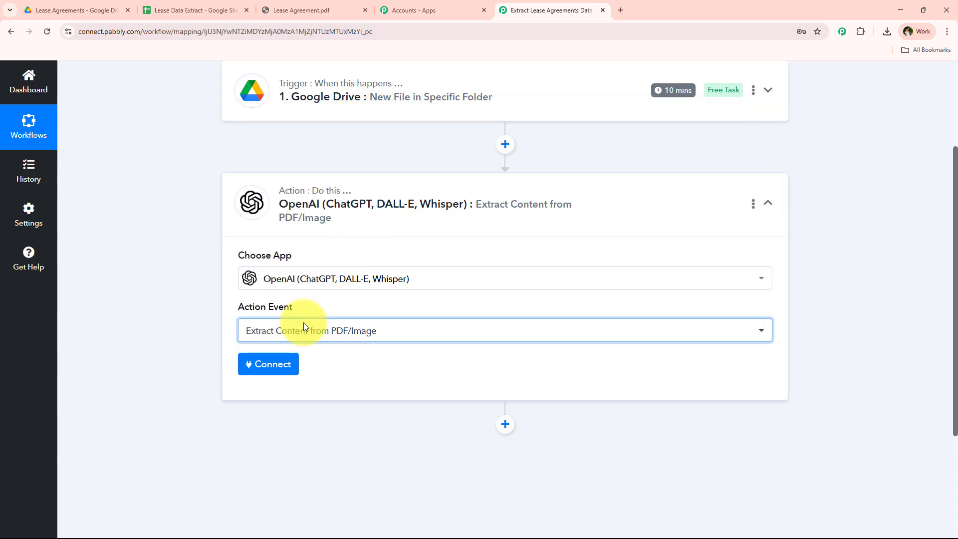
Step: Open the OpenAI account connection for the action and compare the new and existing connection options
click(292, 361)
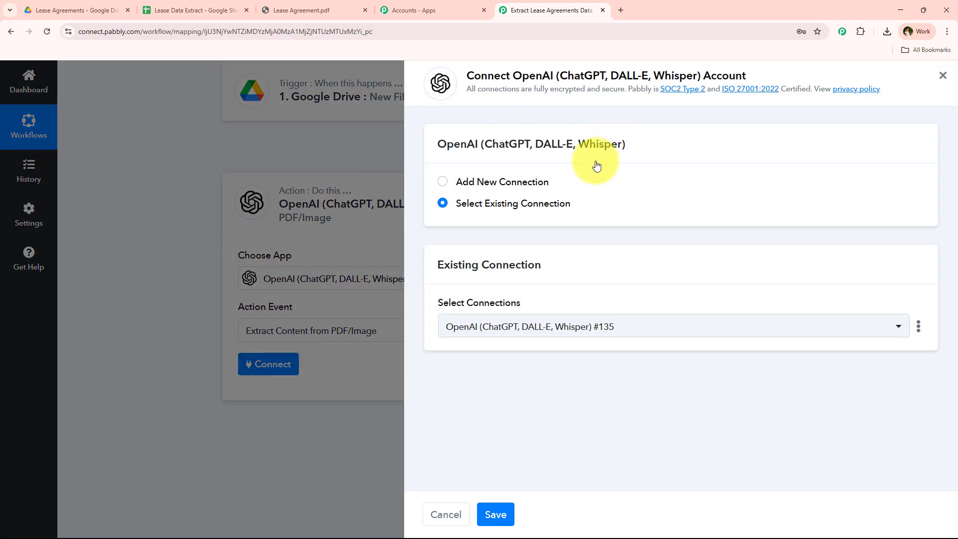
click(489, 185)
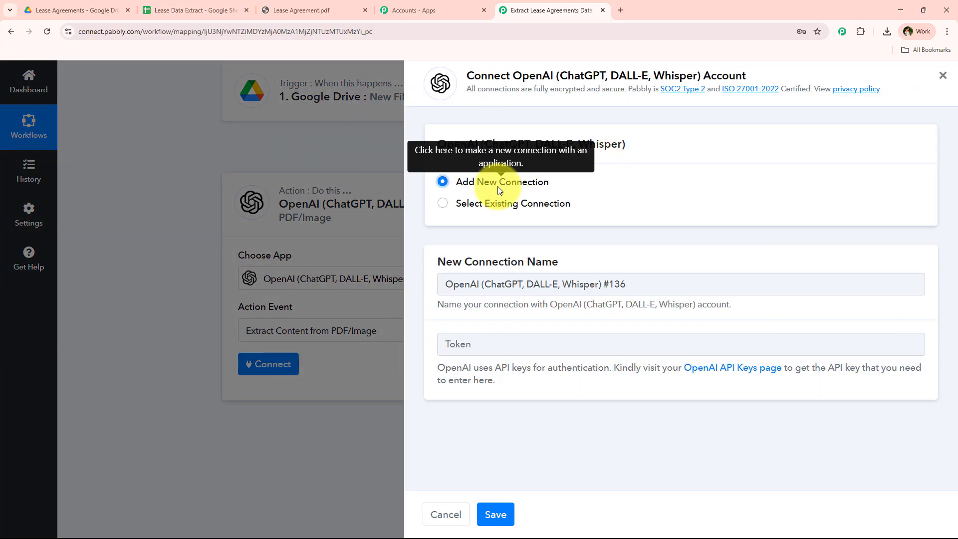
click(444, 204)
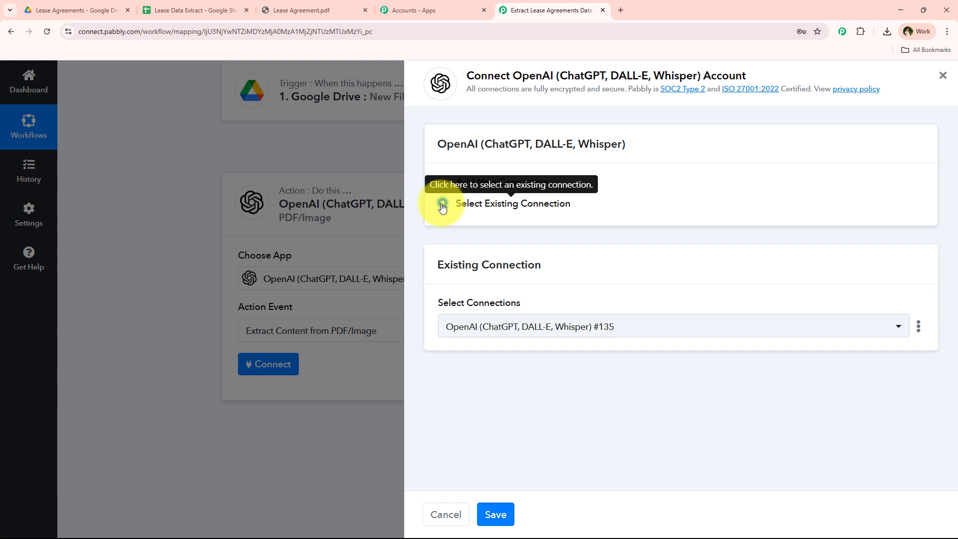
drag(457, 202, 575, 245)
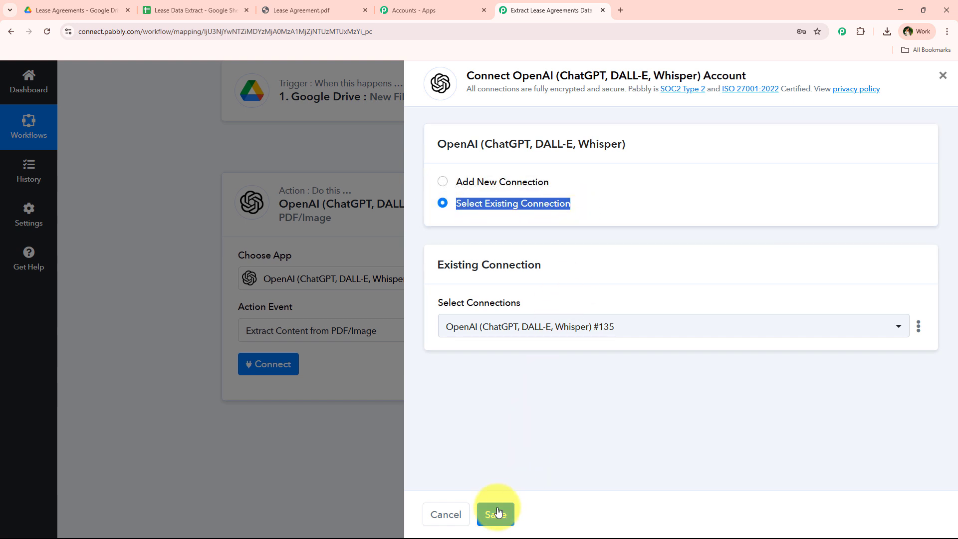
click(469, 207)
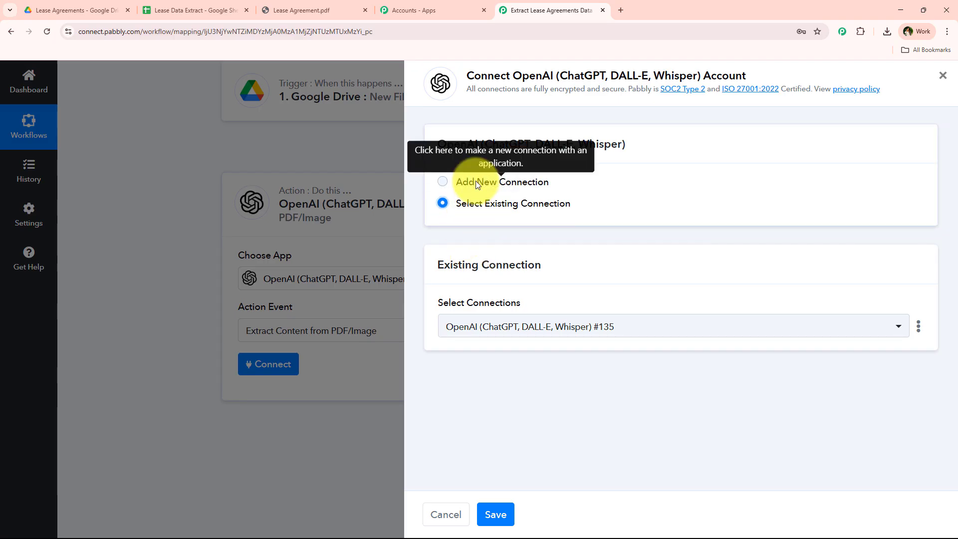
Step: Choose to add a new OpenAI connection and read the instructions for obtaining its API key
click(477, 182)
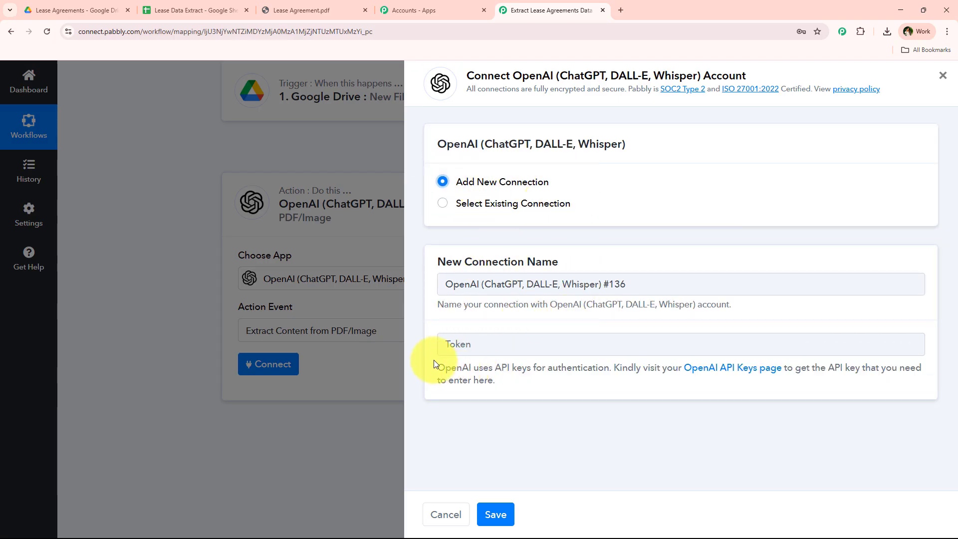
drag(434, 363, 554, 384)
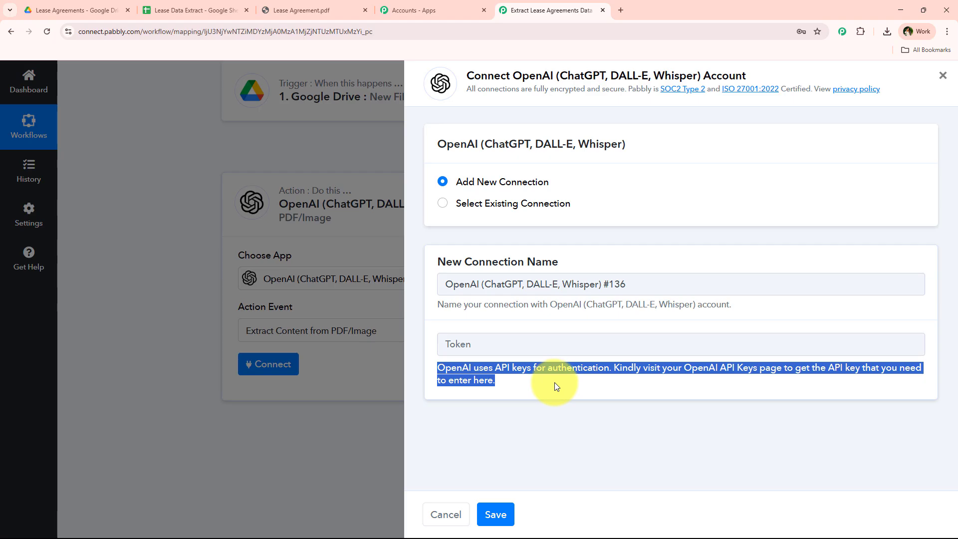
click(556, 386)
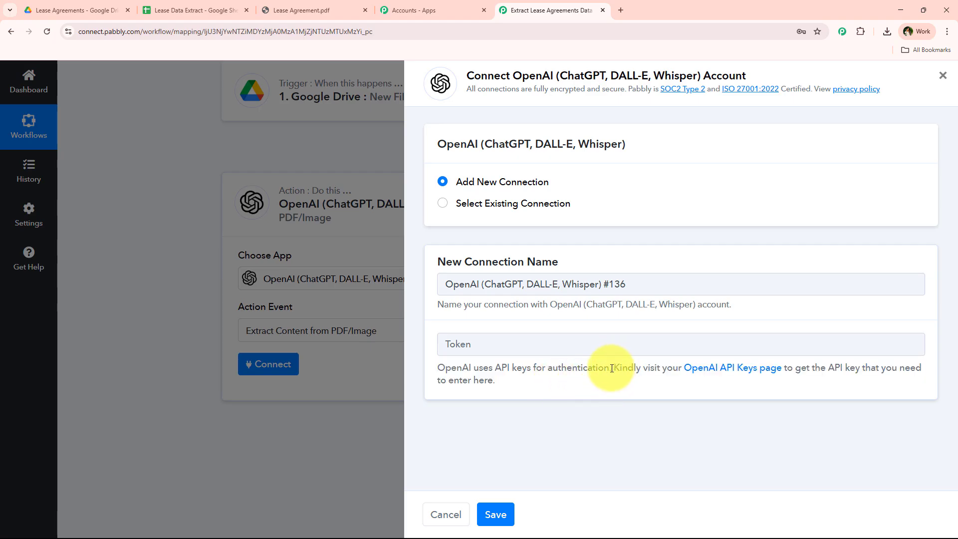
drag(612, 369, 923, 369)
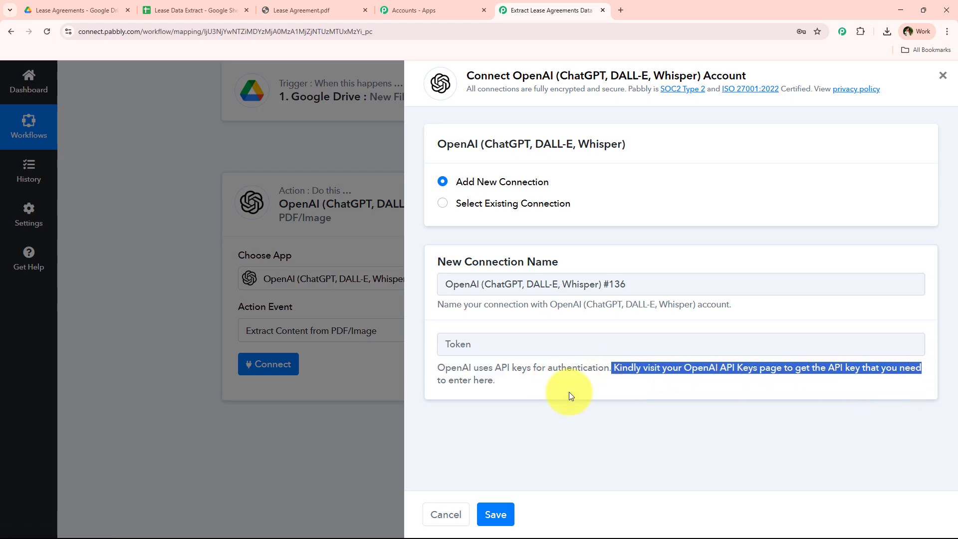
drag(568, 392, 424, 379)
click(590, 418)
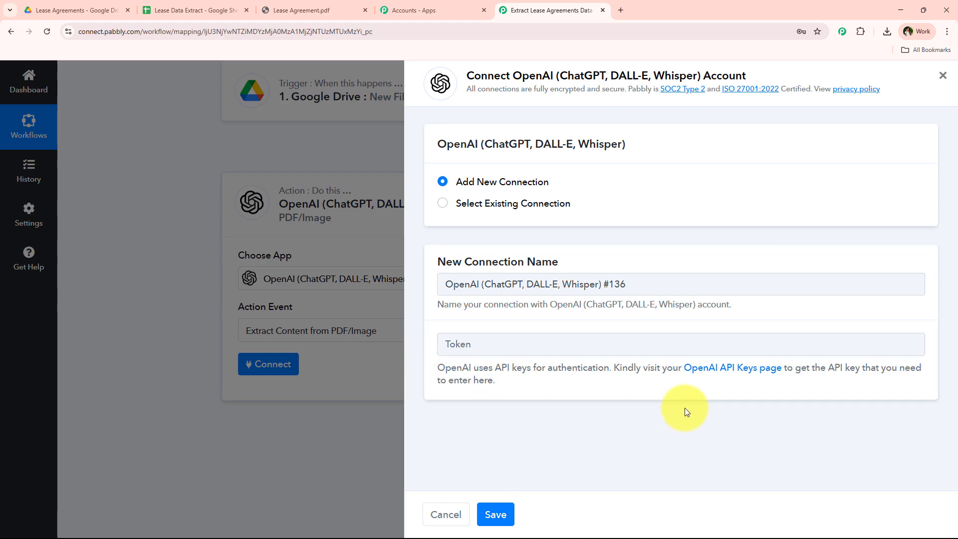
Step: Examine the new secret key form on the OpenAI API keys page, cancel it and return to Pabbly Connect
click(712, 368)
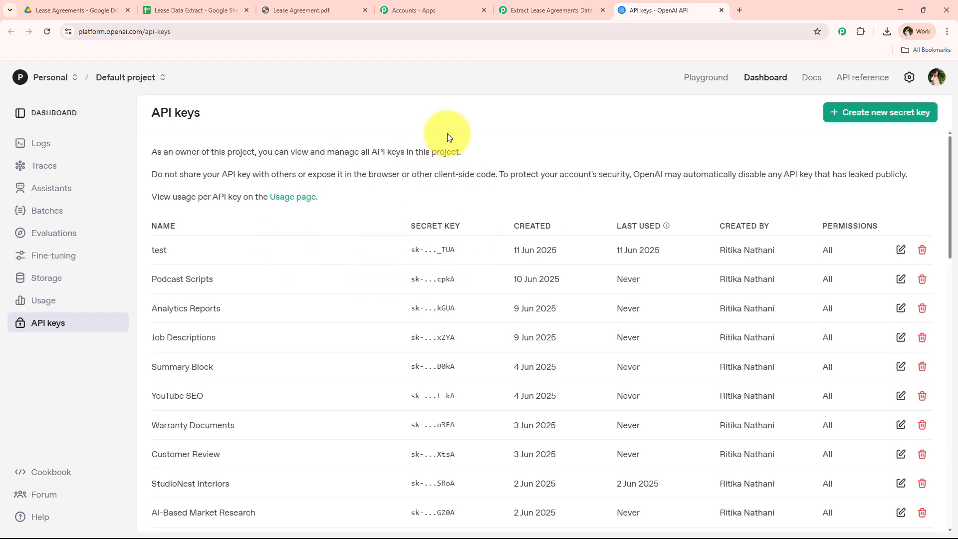
click(868, 112)
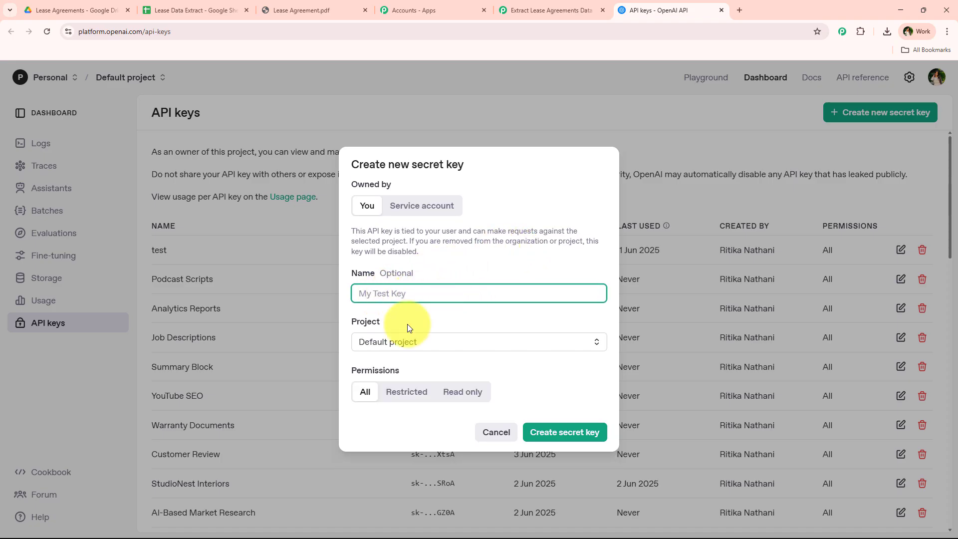
click(375, 348)
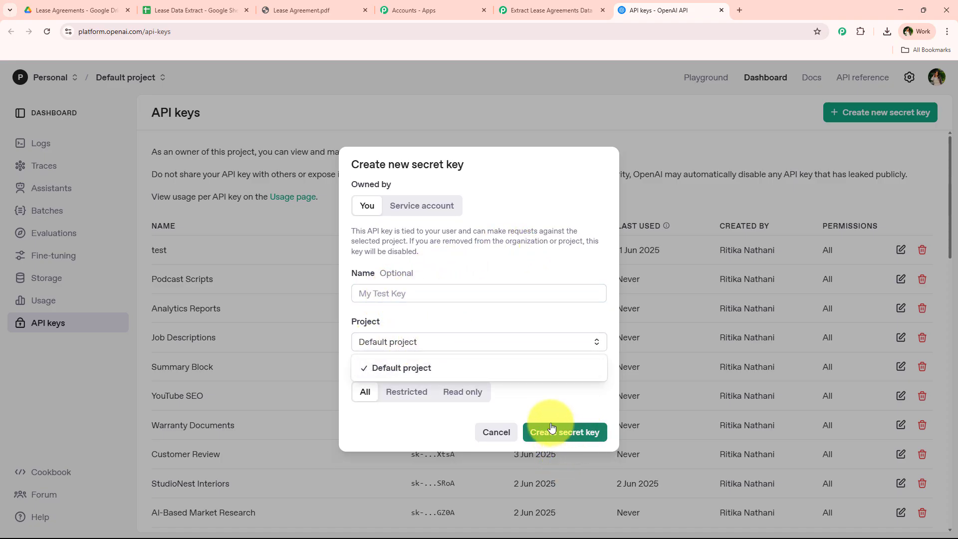
click(496, 433)
click(519, 11)
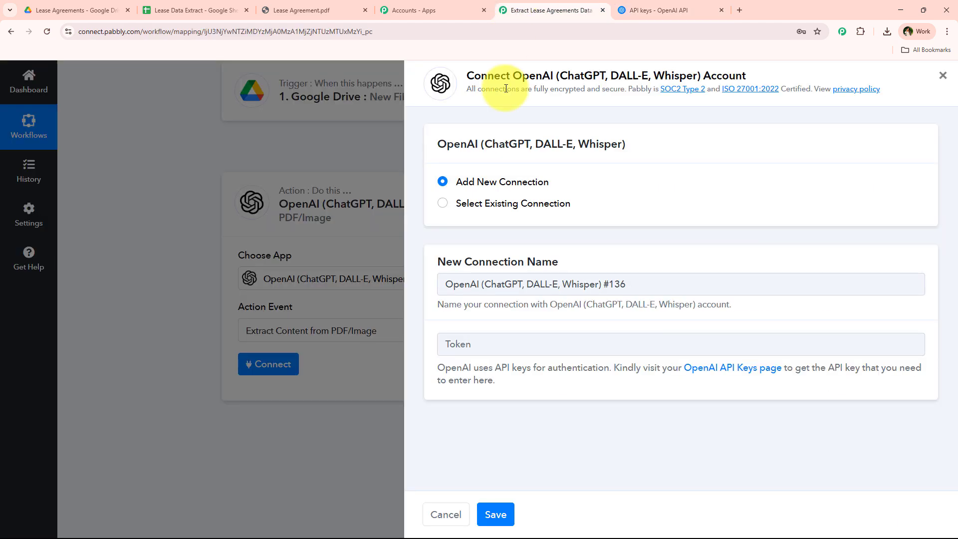
Step: Fill in the API token for the new connection and connect the OpenAI account
right_click(473, 344)
click(478, 346)
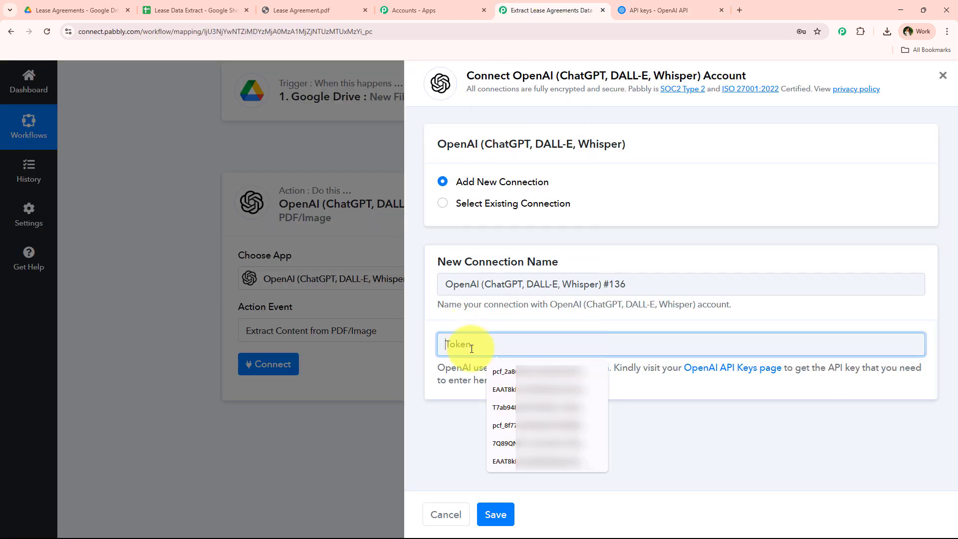
click(529, 389)
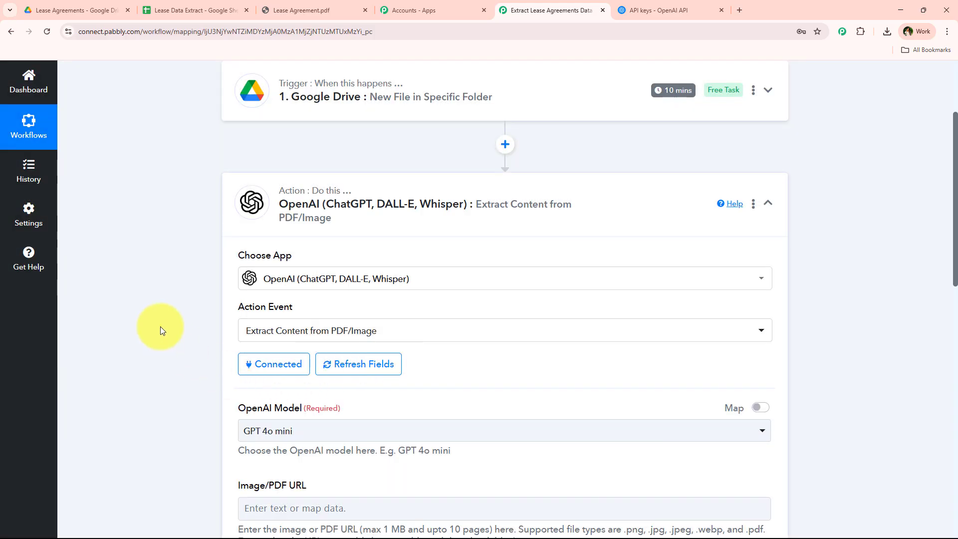
Step: Review the OpenAI model options for the extraction action and keep GPT 4o mini
scroll(158, 307, down, 2)
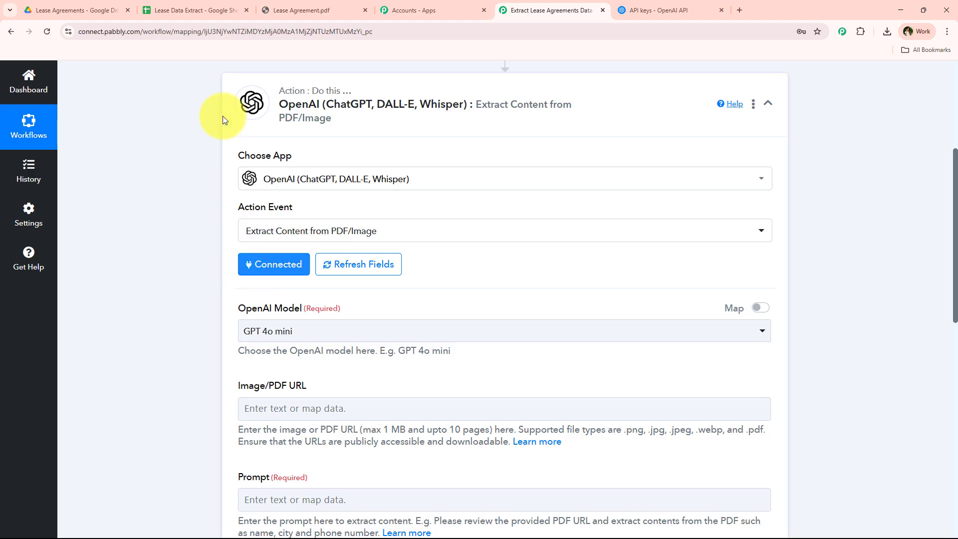
scroll(183, 185, down, 4)
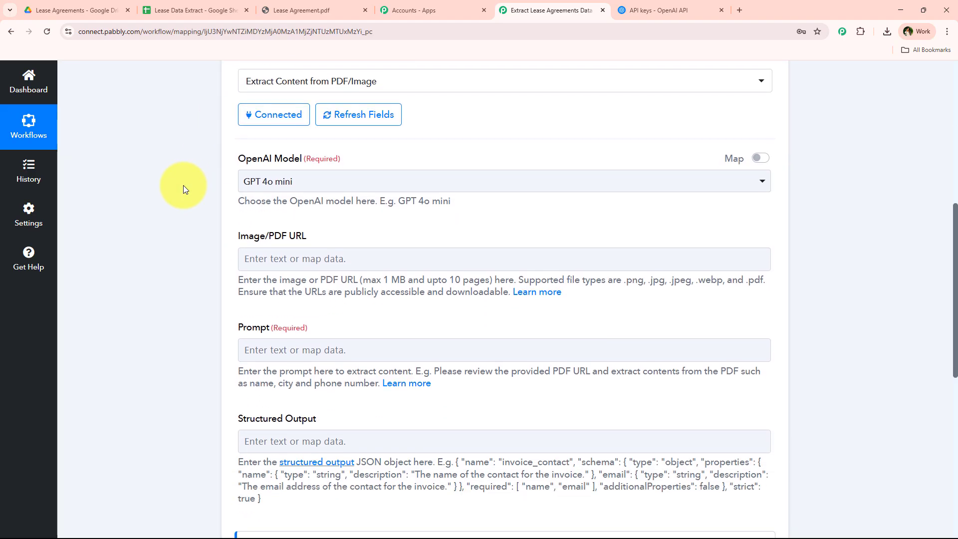
drag(215, 109, 281, 110)
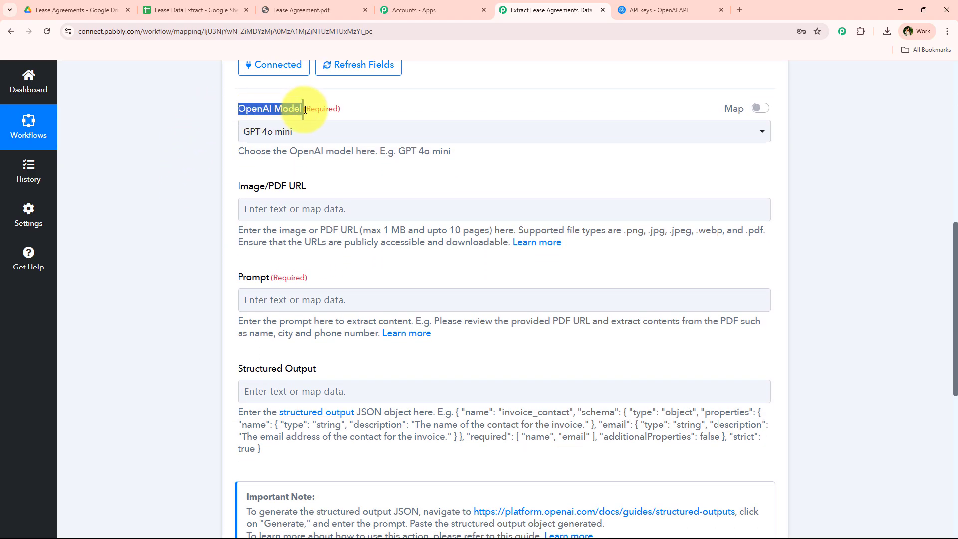
click(310, 129)
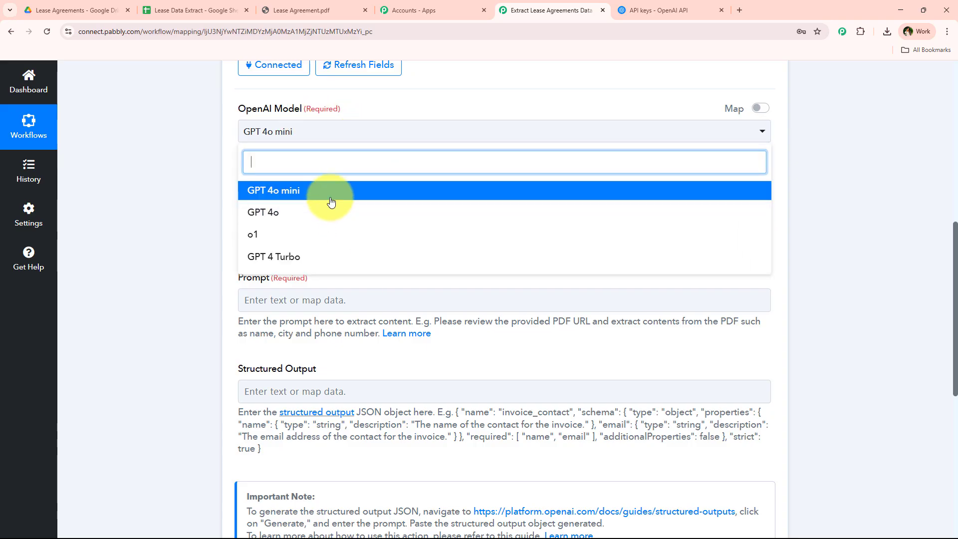
click(208, 199)
Step: Examine the Google Drive file data available for mapping to the Image/PDF URL of the OpenAI action
scroll(182, 201, down, 1)
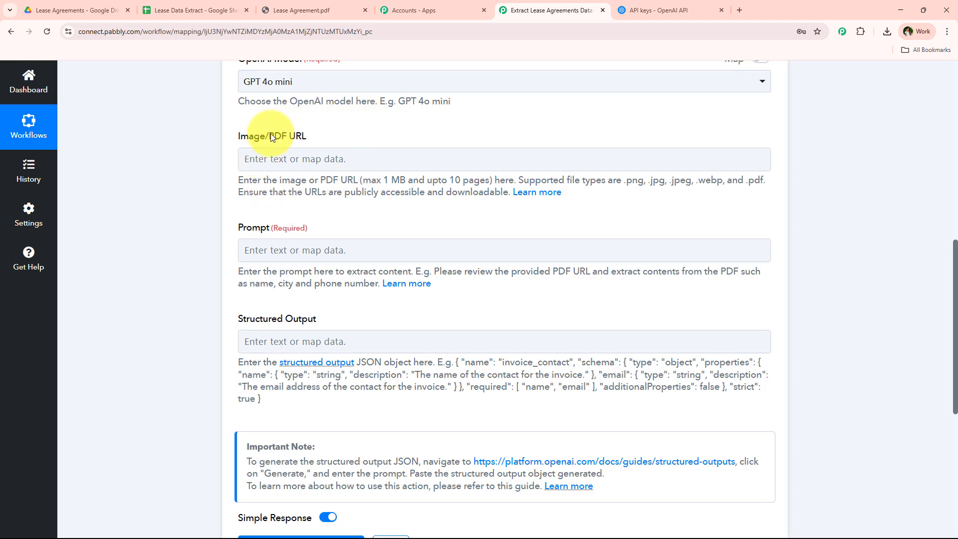
drag(270, 137, 313, 135)
click(309, 161)
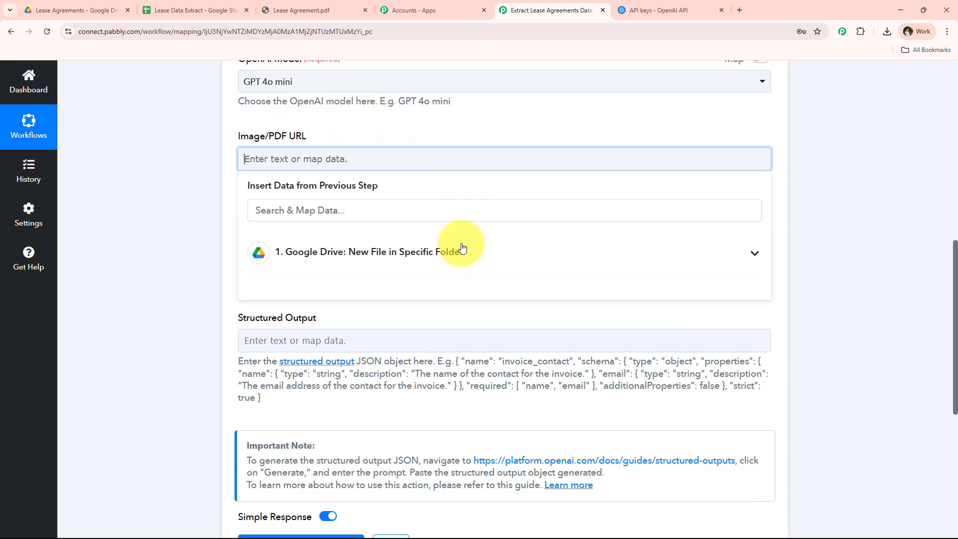
click(189, 176)
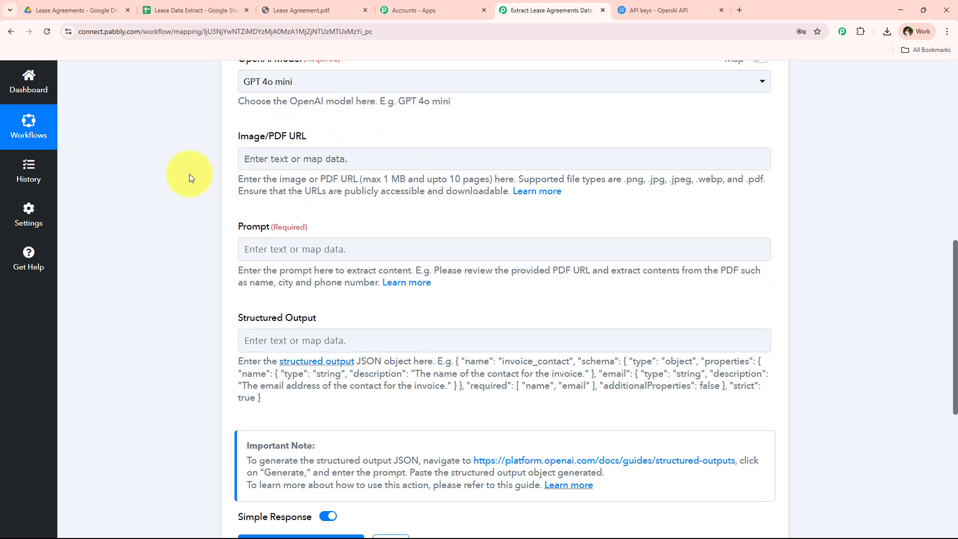
click(280, 161)
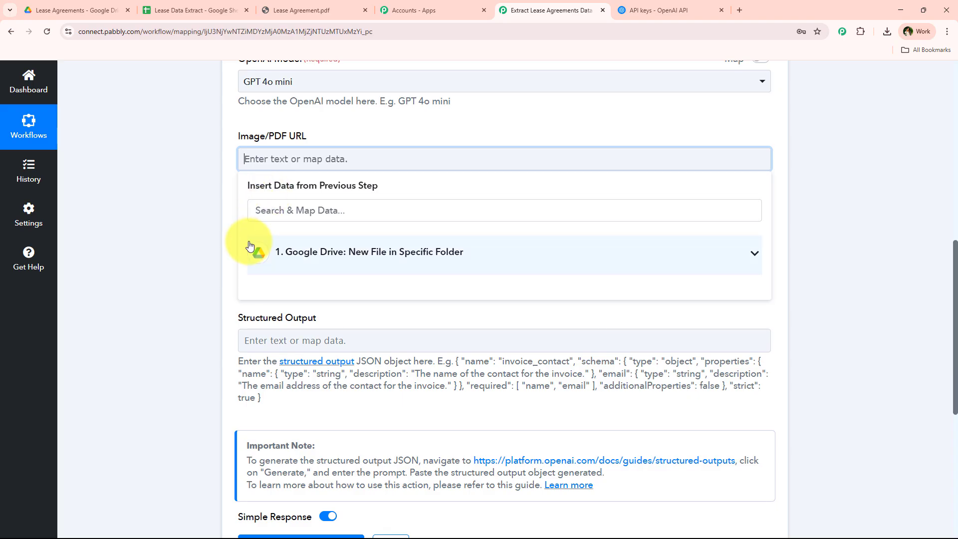
click(416, 268)
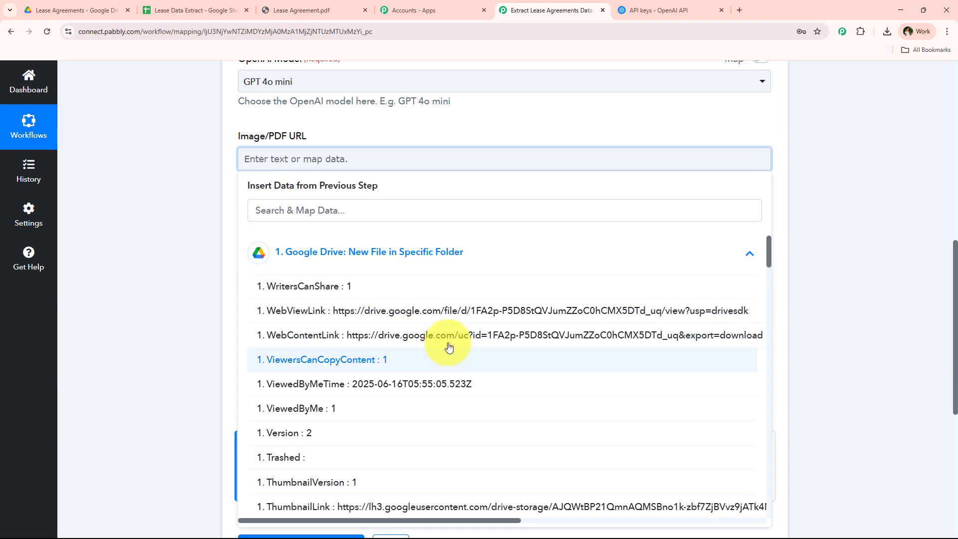
click(202, 266)
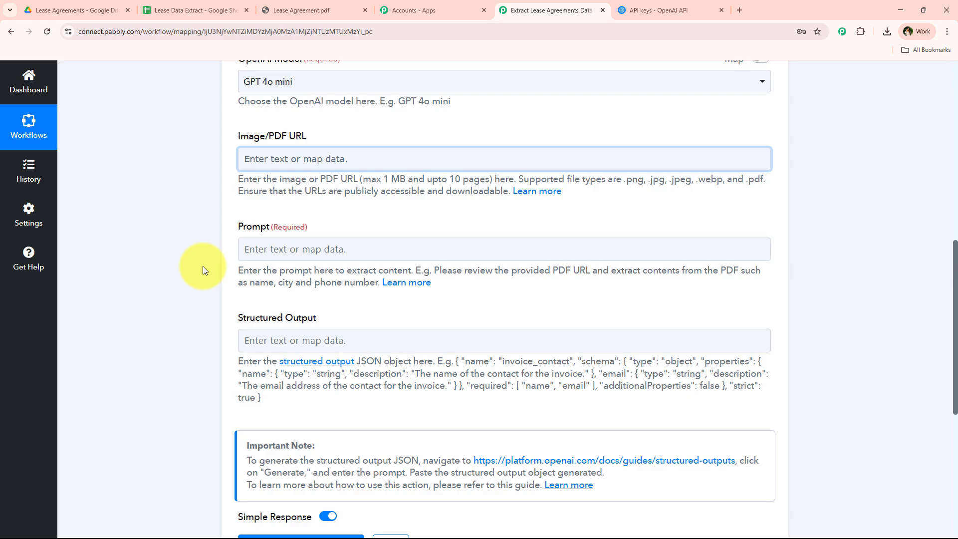
Step: Map the WebContentLink from the Google Drive trigger as the Image/PDF URL
click(342, 159)
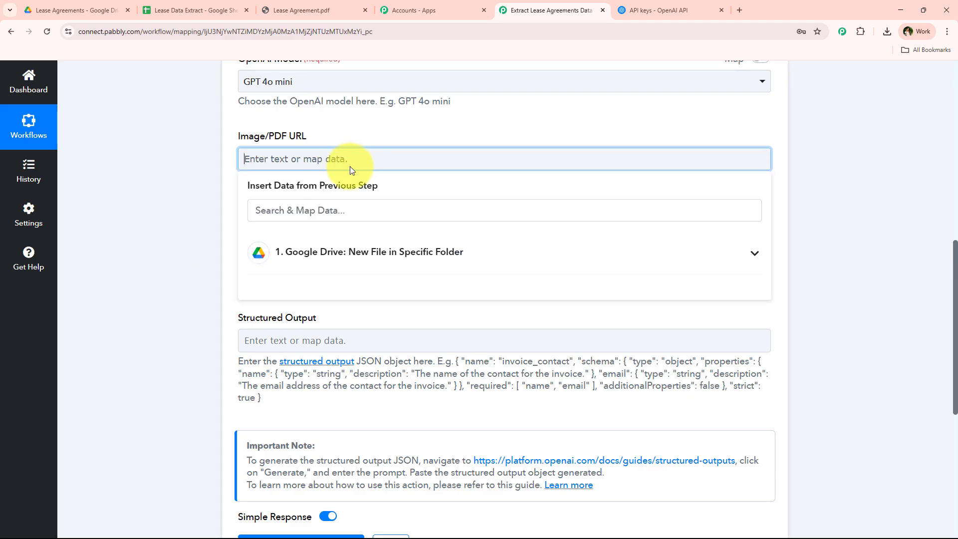
click(442, 253)
click(227, 247)
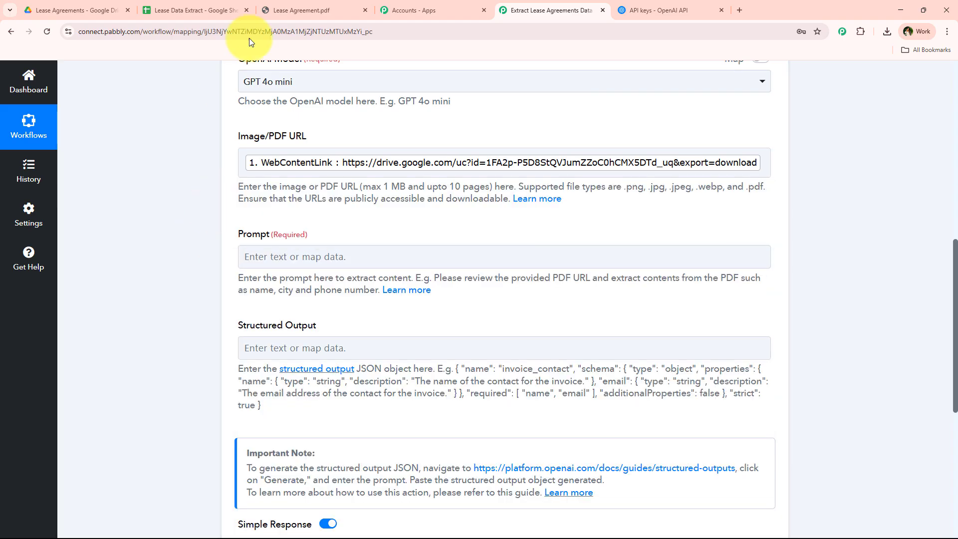
Step: Set the OpenAI extraction prompt to "Extract the details from given PDF"
scroll(256, 208, down, 1)
click(281, 206)
click(338, 200)
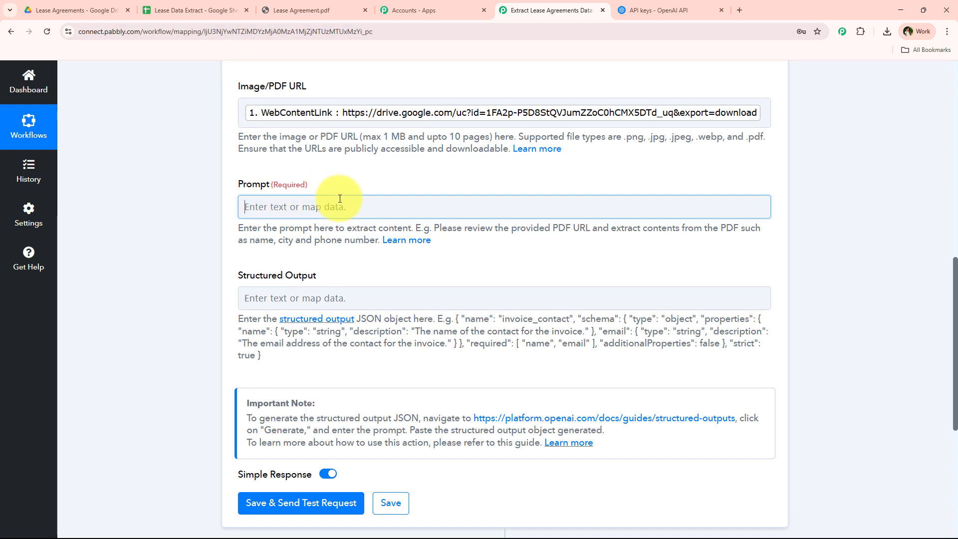
text(Ex)
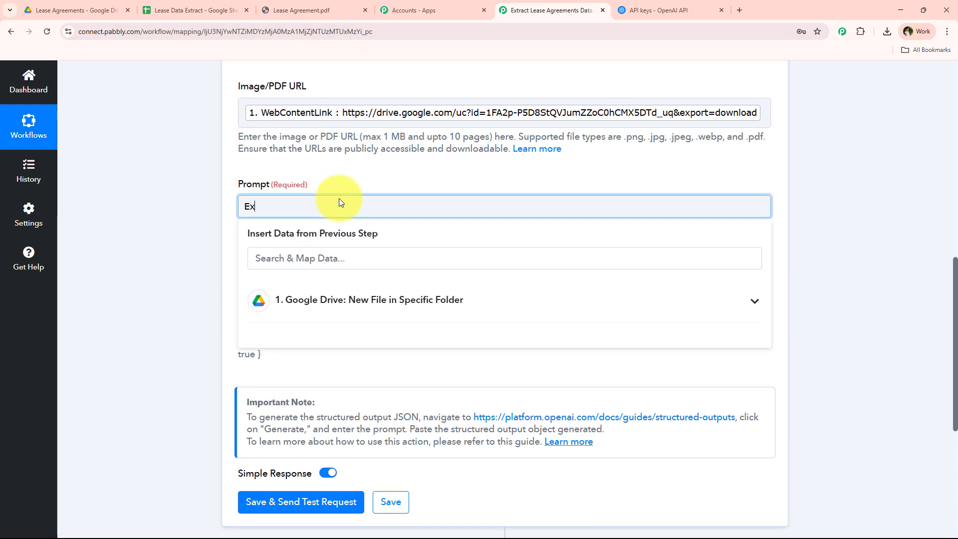
text(tract)
click(354, 184)
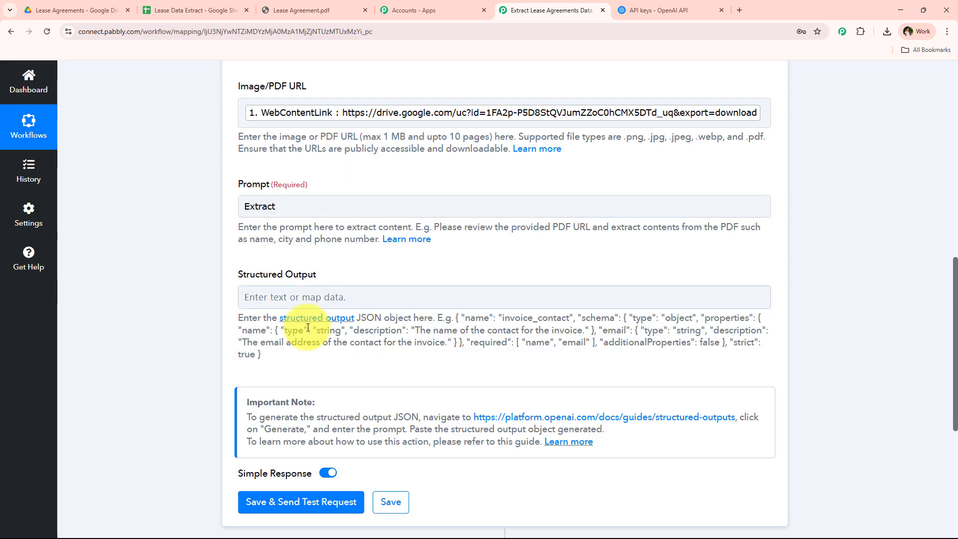
click(259, 205)
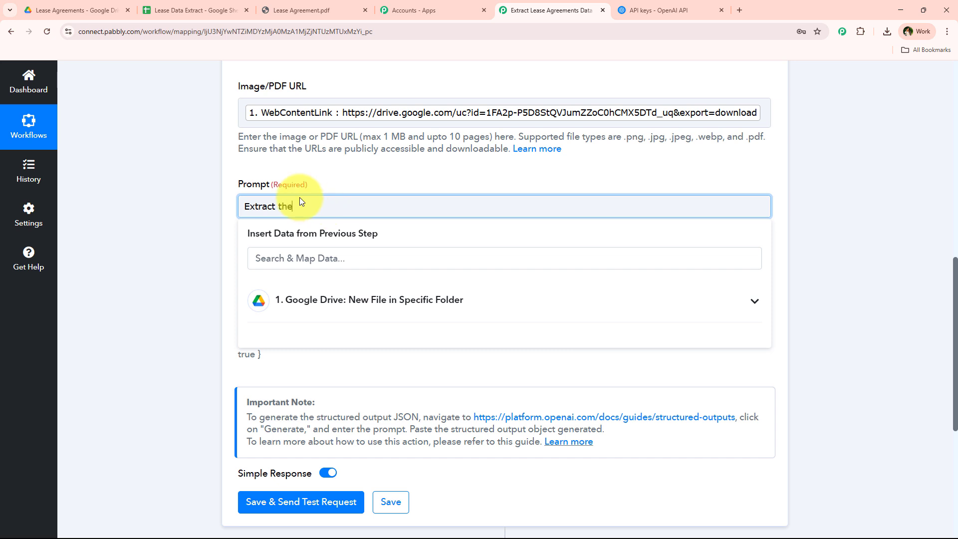
text(Extract the )
text(me the f)
key(BackSpace)
text(de)
key(BackSpace)
key(BackSpace)
key(BackSpace)
key(BackSpace)
key(BackSpace)
key(BackSpace)
key(BackSpace)
key(BackSpace)
key(BackSpace)
text(details from given)
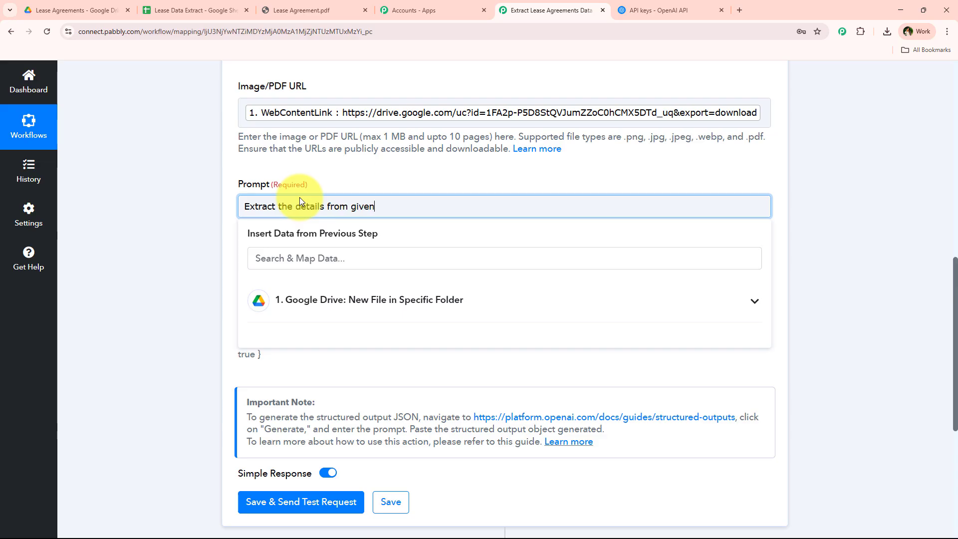
text( PDF)
click(226, 202)
Step: Read the Structured Output instructions, then open the linked OpenAI structured outputs guide and its schema generator
scroll(202, 286, down, 1)
scroll(267, 242, down, 2)
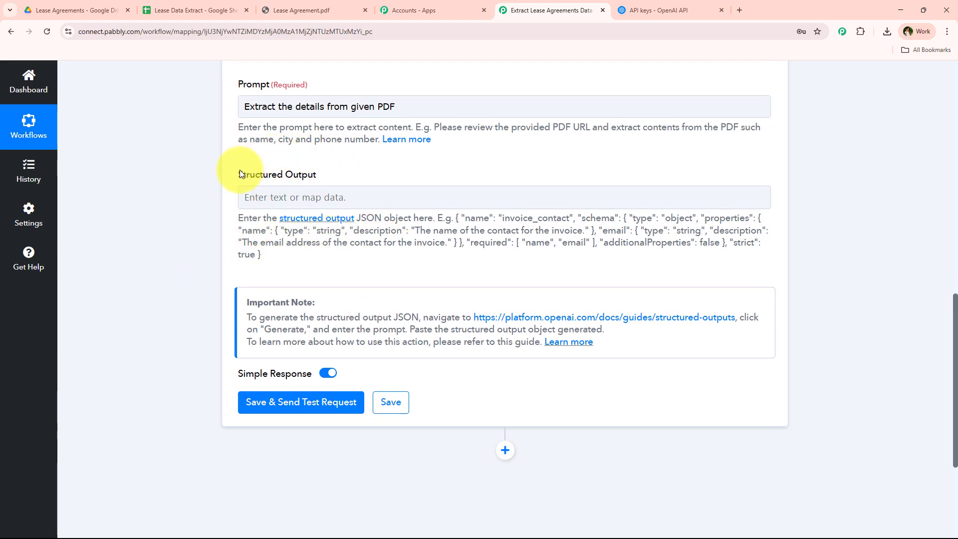
drag(239, 173, 354, 172)
drag(238, 218, 439, 219)
click(414, 252)
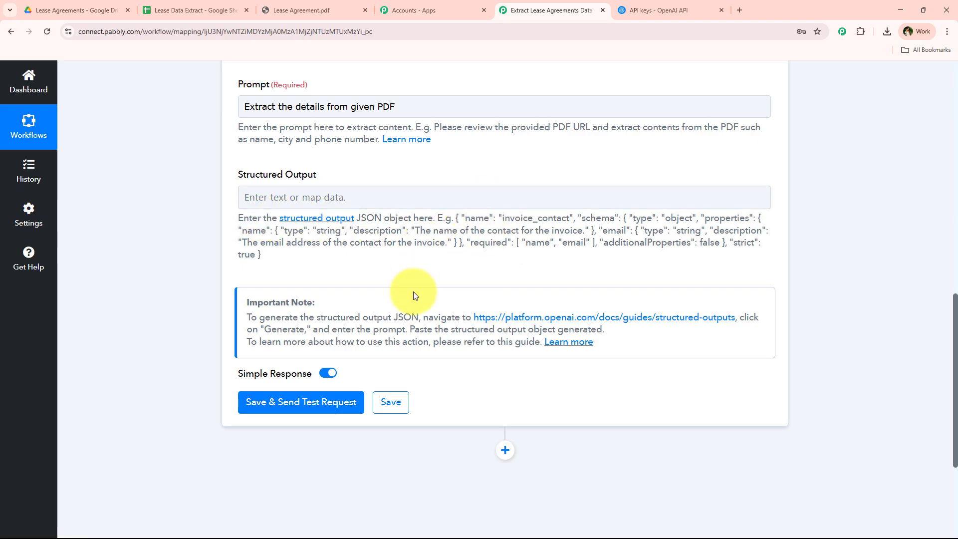
scroll(209, 274, down, 1)
drag(242, 252, 315, 252)
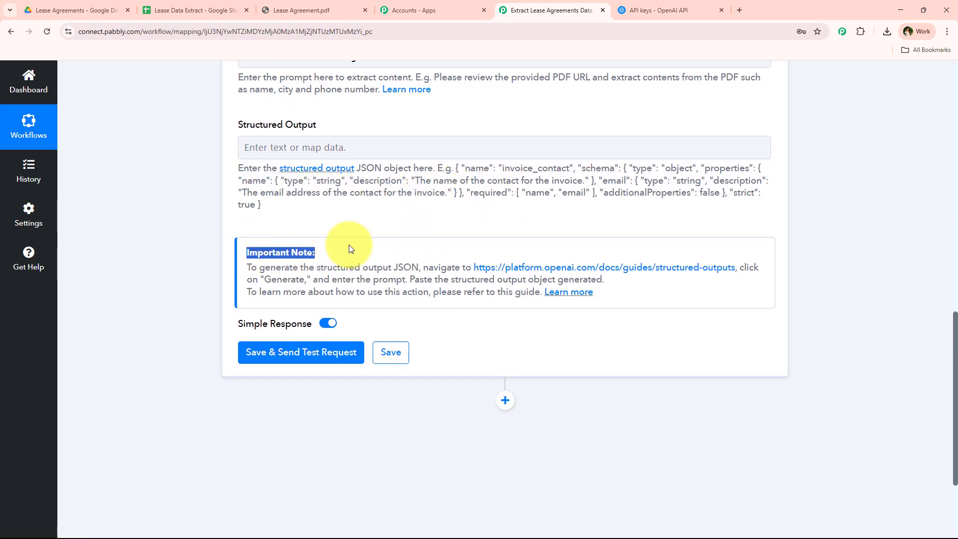
click(314, 269)
drag(246, 268, 736, 271)
click(724, 273)
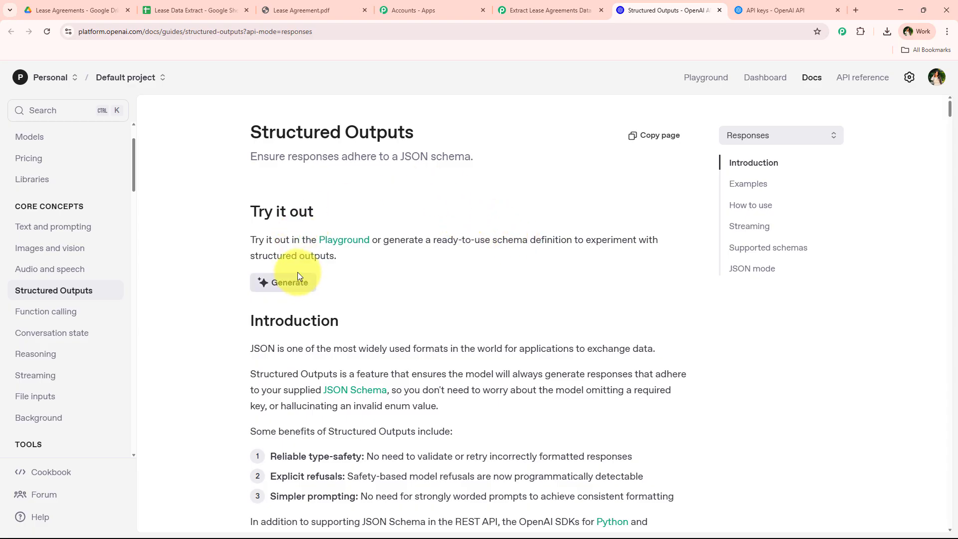
click(293, 289)
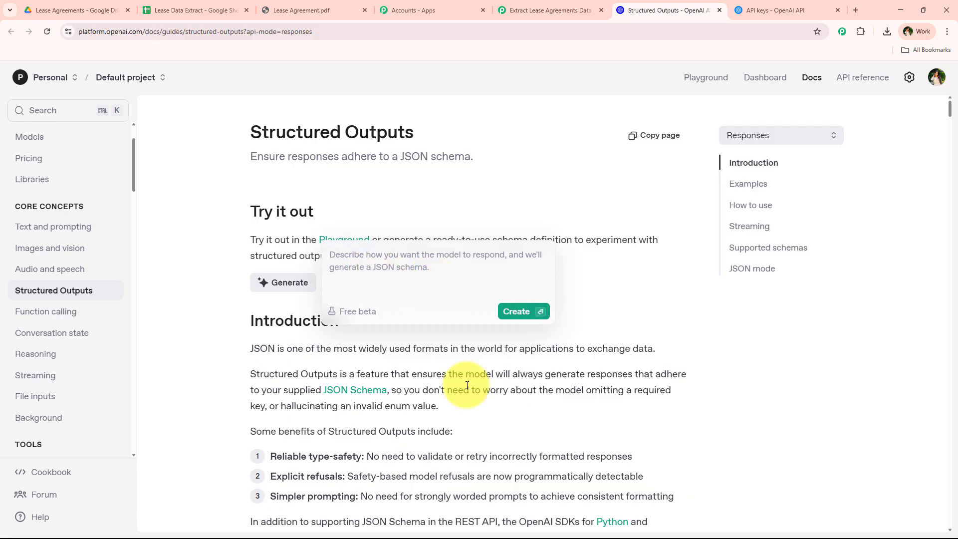
Step: In Notepad, write "Tenant Name", "Type: Short Text" and "Extract and provide the full name of the tenant as mentioned in the lease agreement."
click(199, 10)
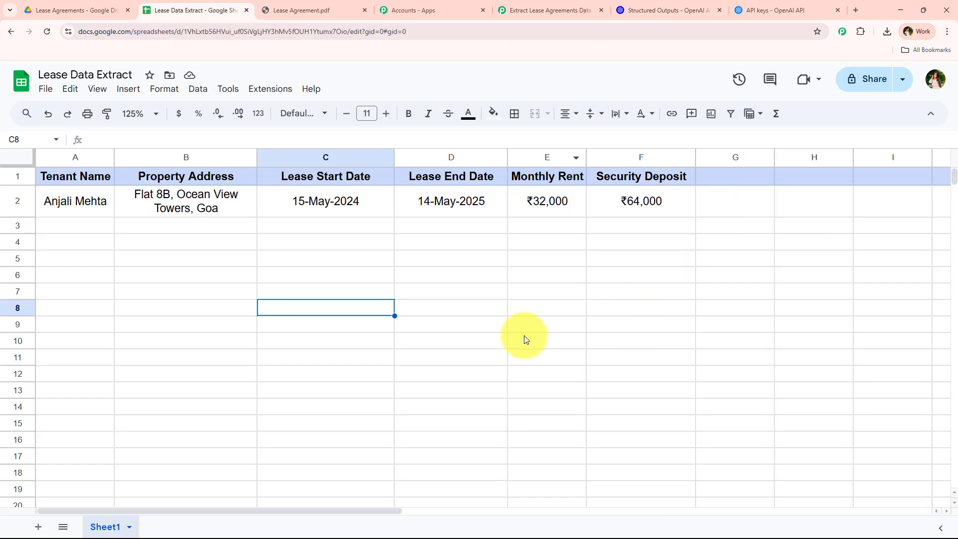
key(alt+Tab)
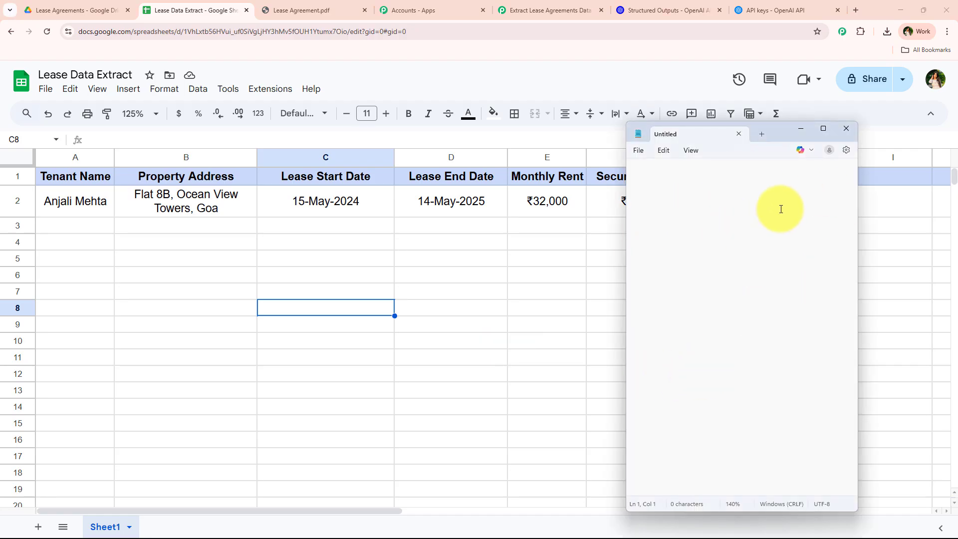
drag(774, 134, 831, 144)
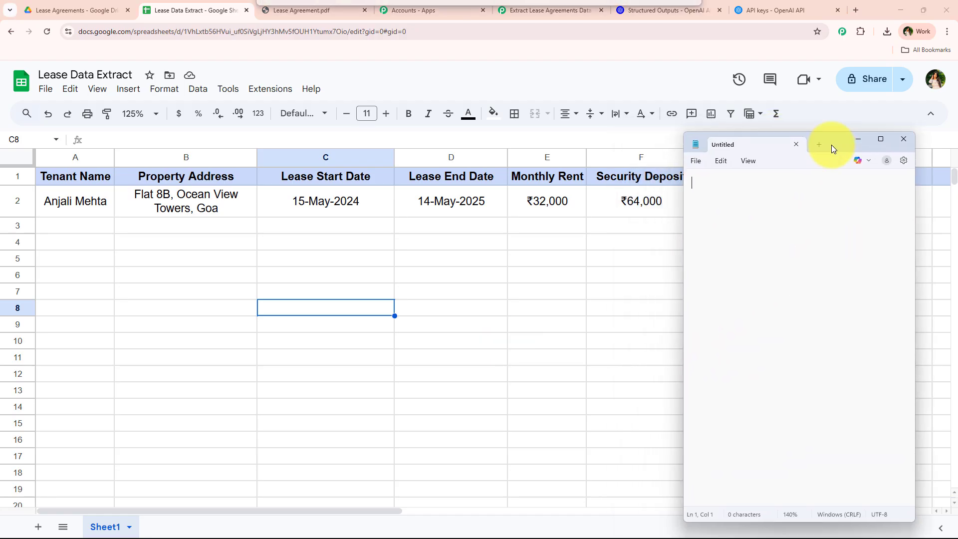
text(T)
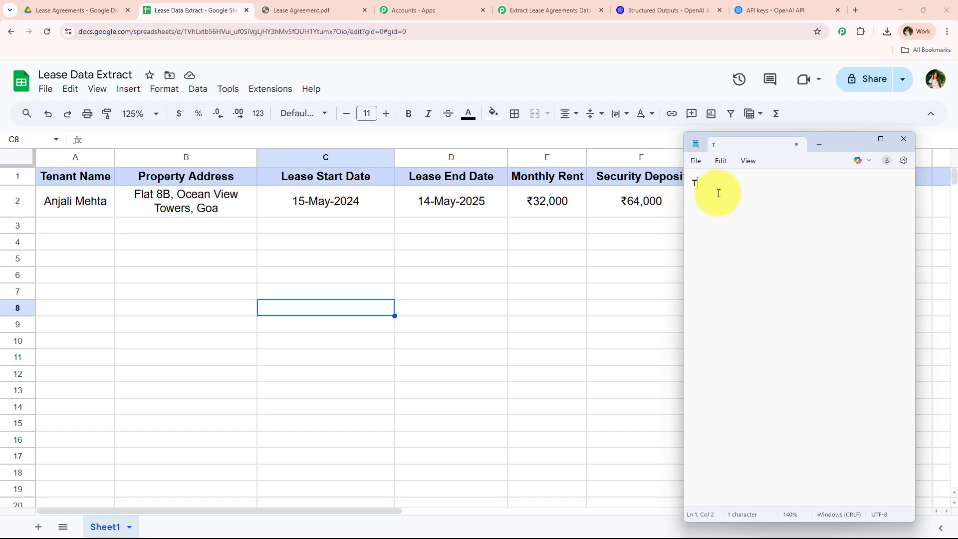
text(e)
text(nant Name)
text(t Text)
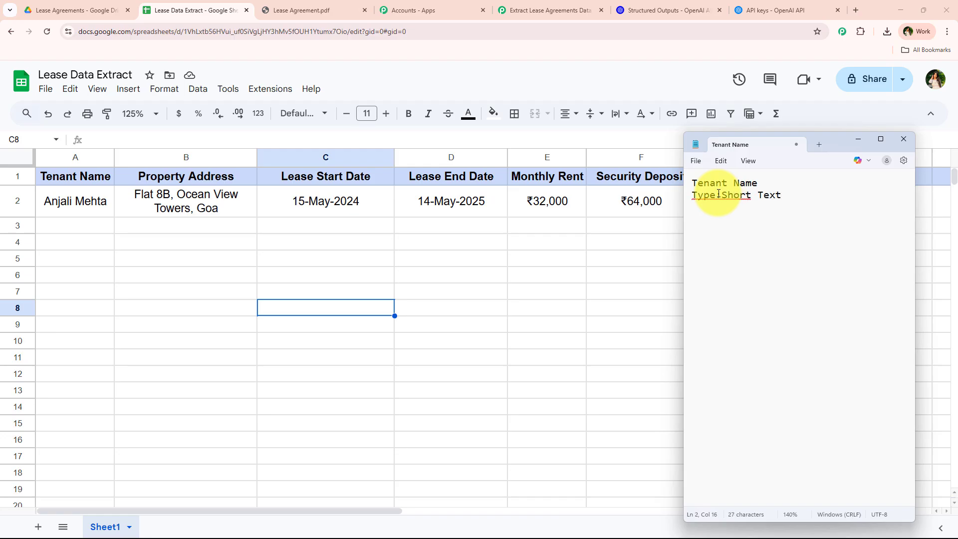
click(721, 195)
text(:)
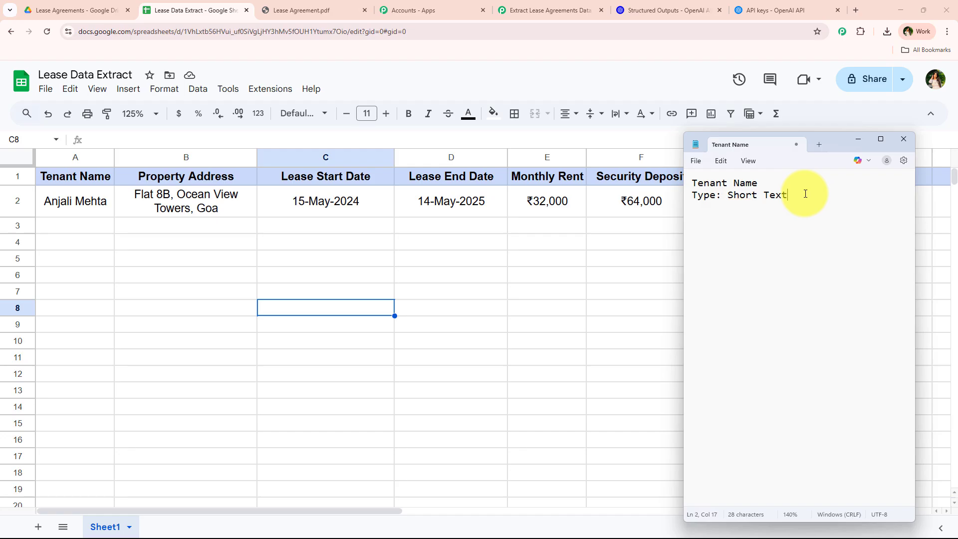
key(Return)
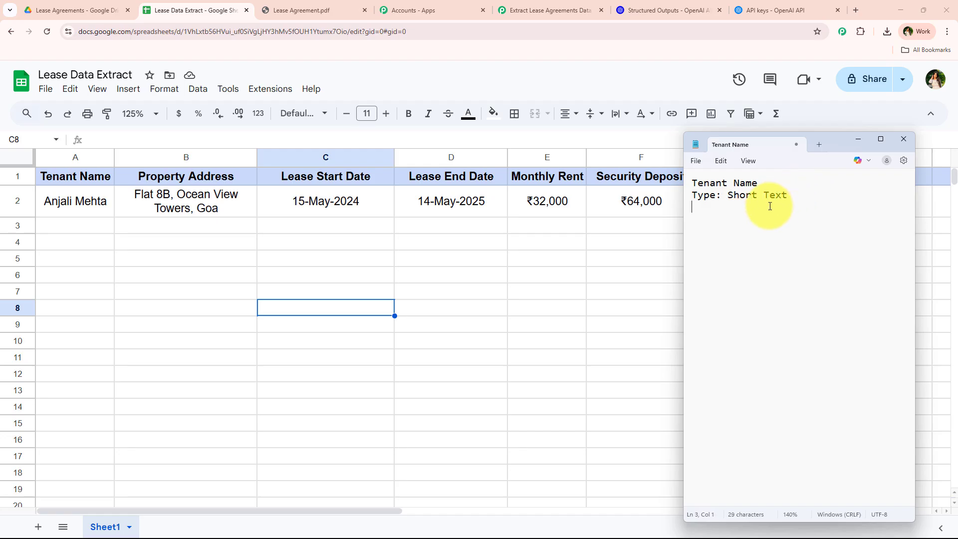
text(Extract and provide the full name of the tenant as mentioned in the lease agreement.)
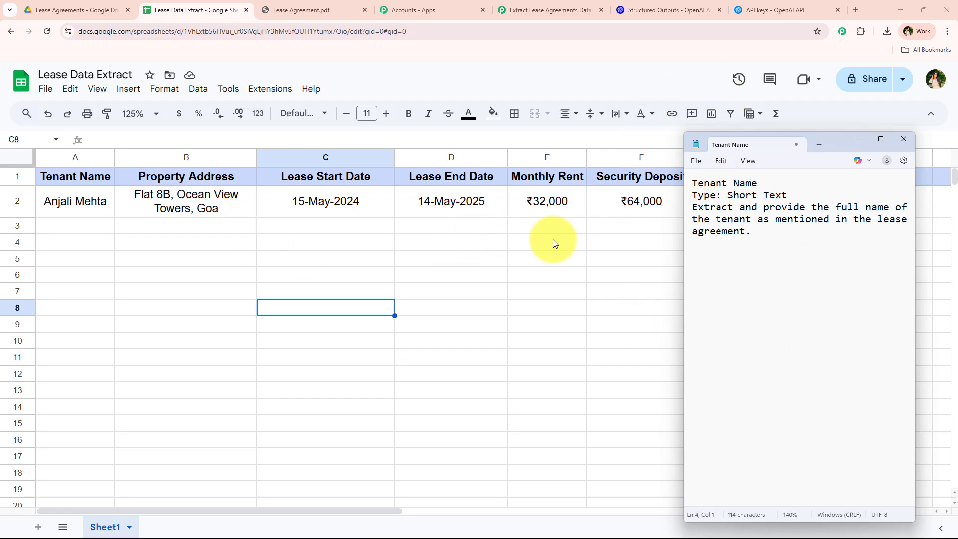
Step: Add extraction definitions for Property Address (Short Text), Lease Start Date and Lease End Date (Date, YYYY-MM-DD), Monthly Rent and Security Deposit (Currency), and copy everything
text(P)
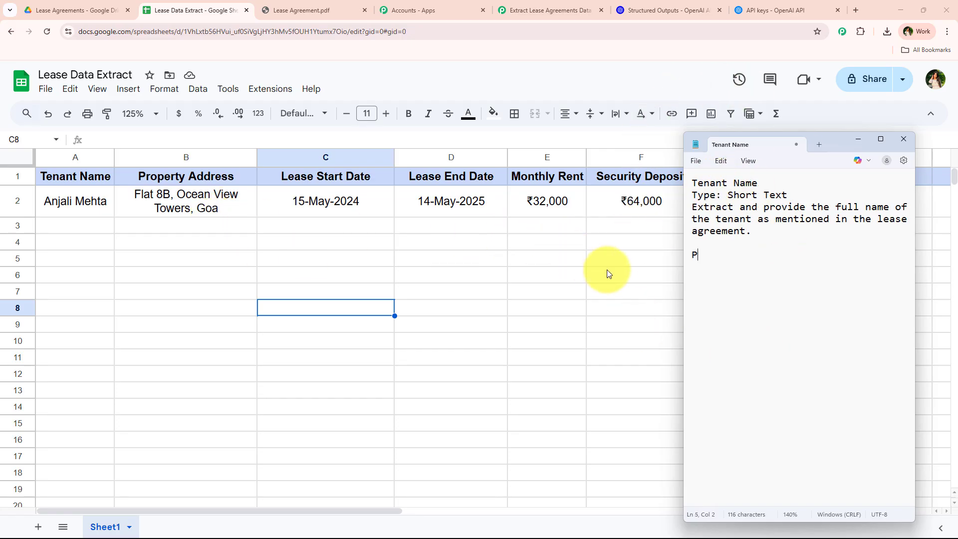
text(roperty Address Type: Short Text Extract and provide the complete address of the leased property from the agreement.  Lease Start Date Type: Date Extract and provide the lease start date in the format YYYY-MM-DD.  Lease End Date Type: Date Extract and provide the lease end date in the format YYYY-MM-DD.  Monthly Rent Type: Currency Extract and provide the monthly rent amount as stated in the lease.  Security Deposit Type: Currency Extract and provide the security deposit amount as stated in the lease agreement.)
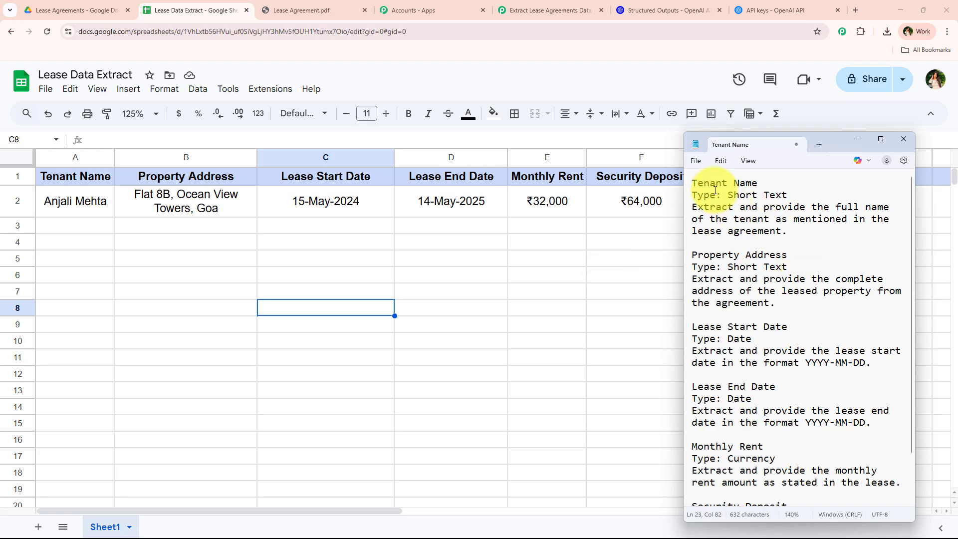
drag(694, 178, 831, 466)
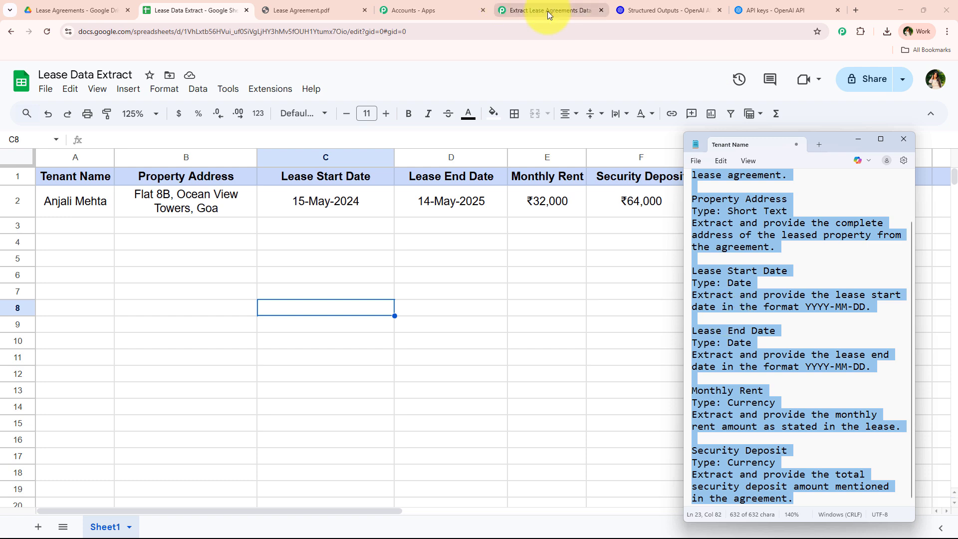
Step: Paste the copied field definitions into the schema generator of the OpenAI structured outputs guide and create the JSON schema
click(668, 10)
key(ctrl+v)
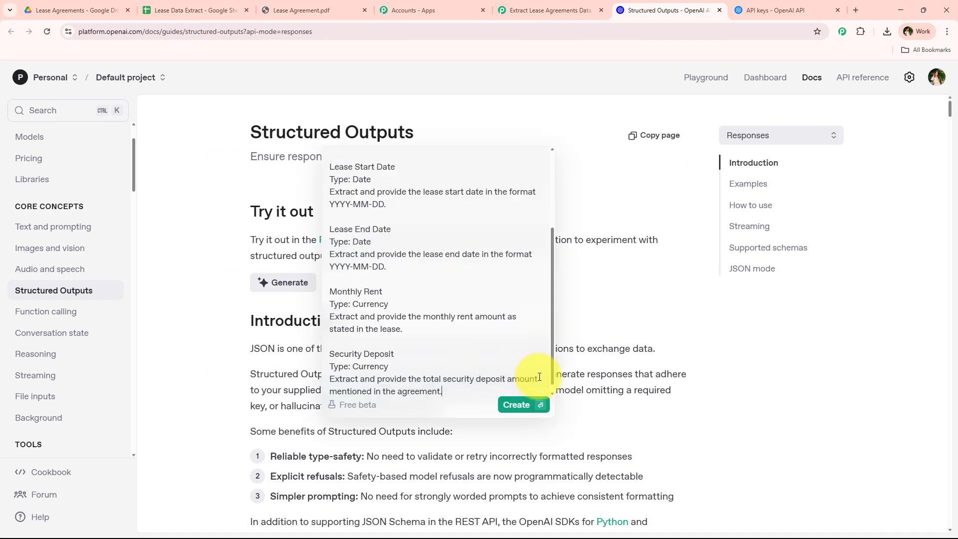
click(522, 402)
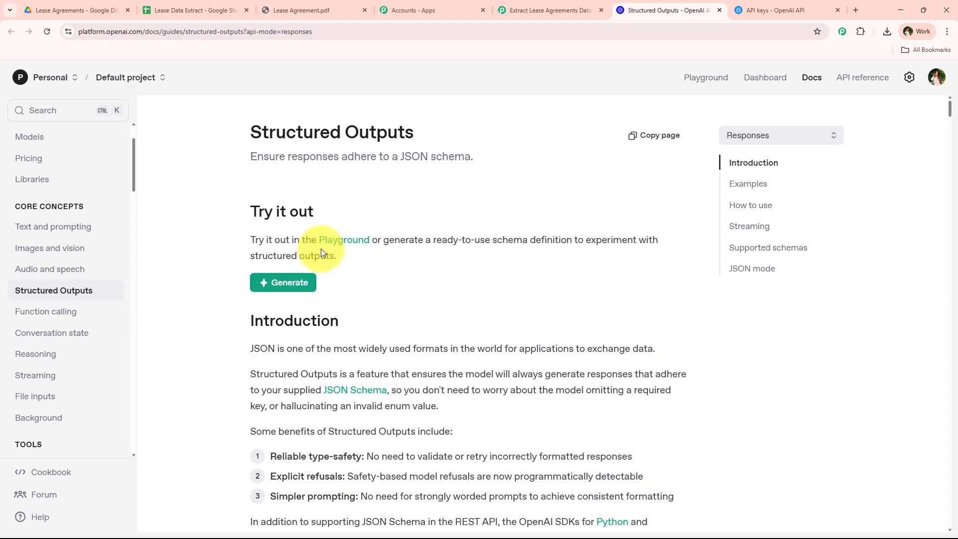
Step: Review the generated lease_agreement JSON schema, copy it and return to the workflow in Pabbly Connect
scroll(352, 265, down, 1)
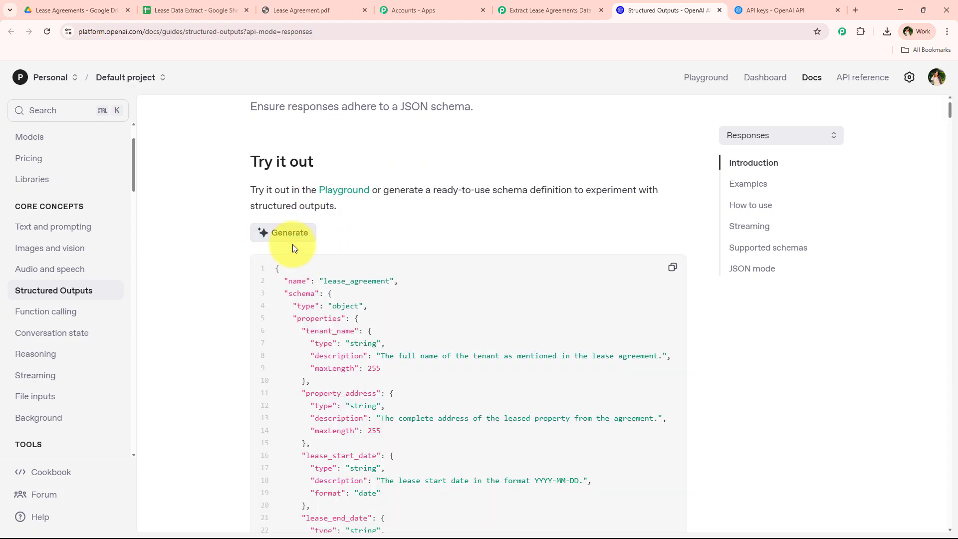
scroll(325, 243, up, 1)
scroll(459, 320, down, 4)
scroll(451, 286, down, 3)
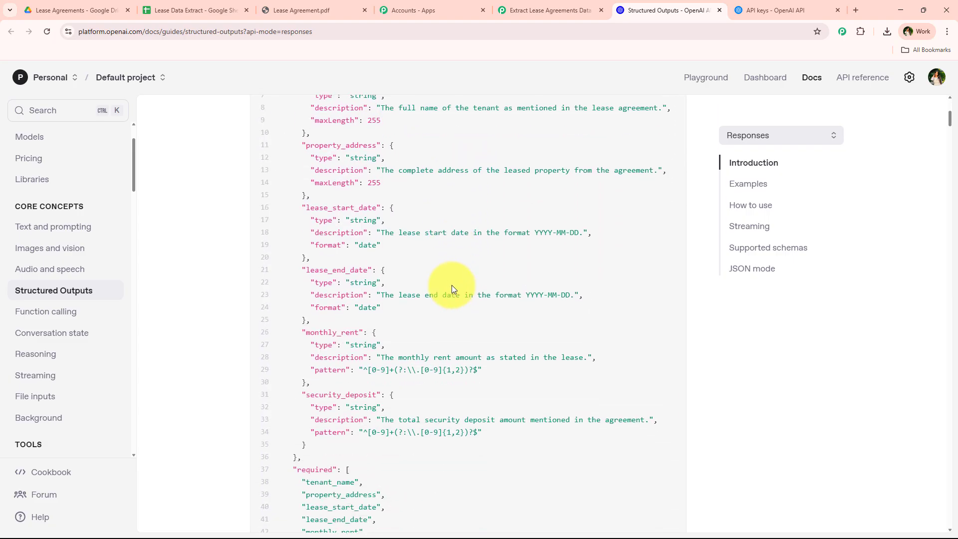
scroll(453, 285, up, 5)
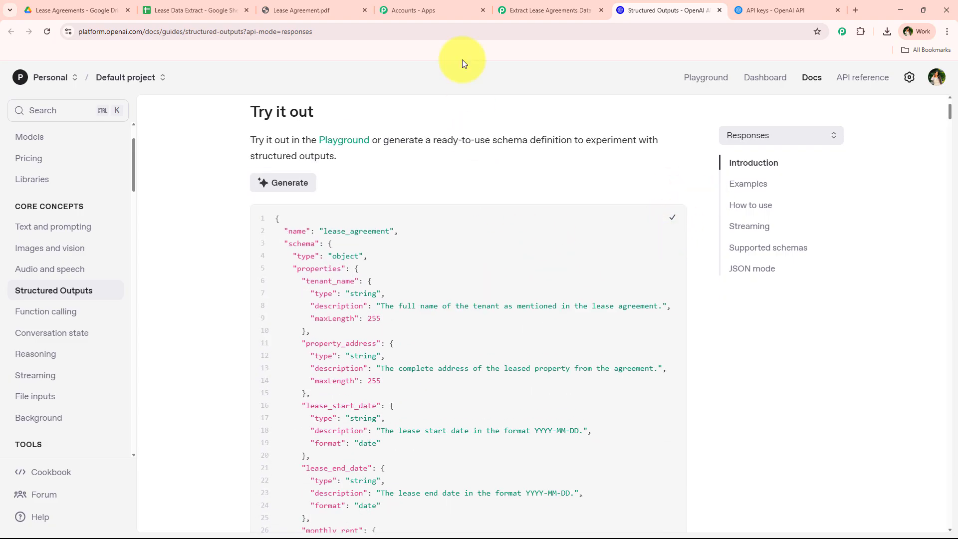
right_click(512, 5)
click(480, 88)
click(511, 11)
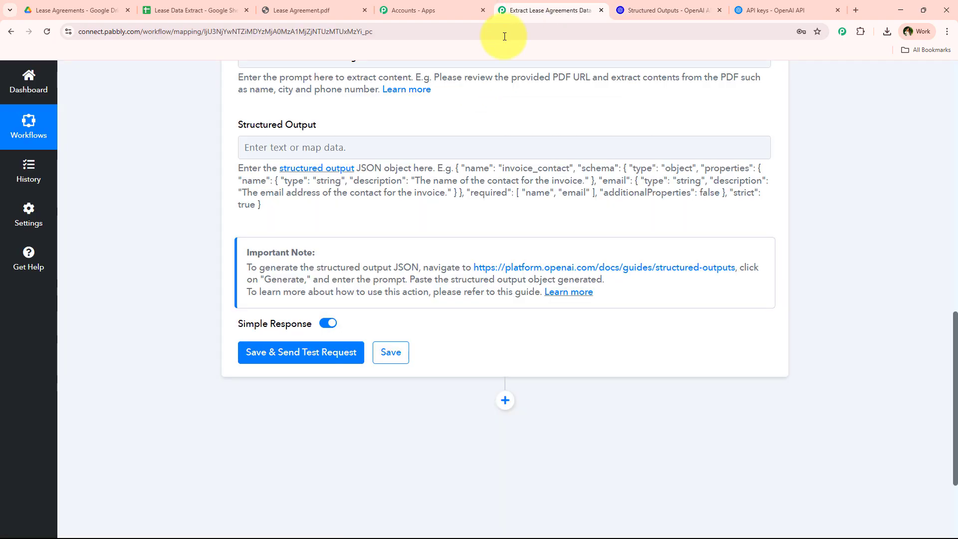
Step: Paste the copied lease_agreement JSON schema as the structured output of the OpenAI Extract Content from PDF/Image action
right_click(339, 149)
click(367, 249)
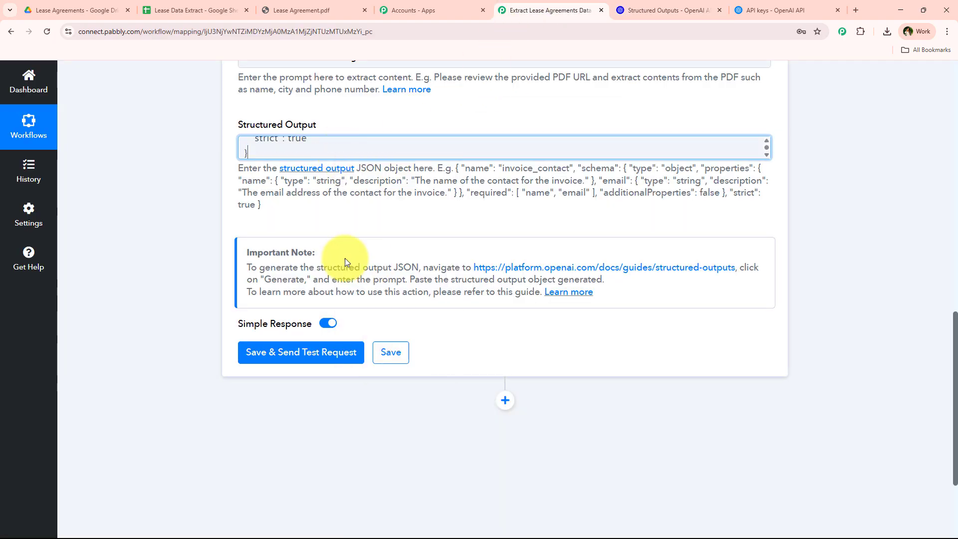
double_click(336, 154)
click(198, 193)
click(332, 169)
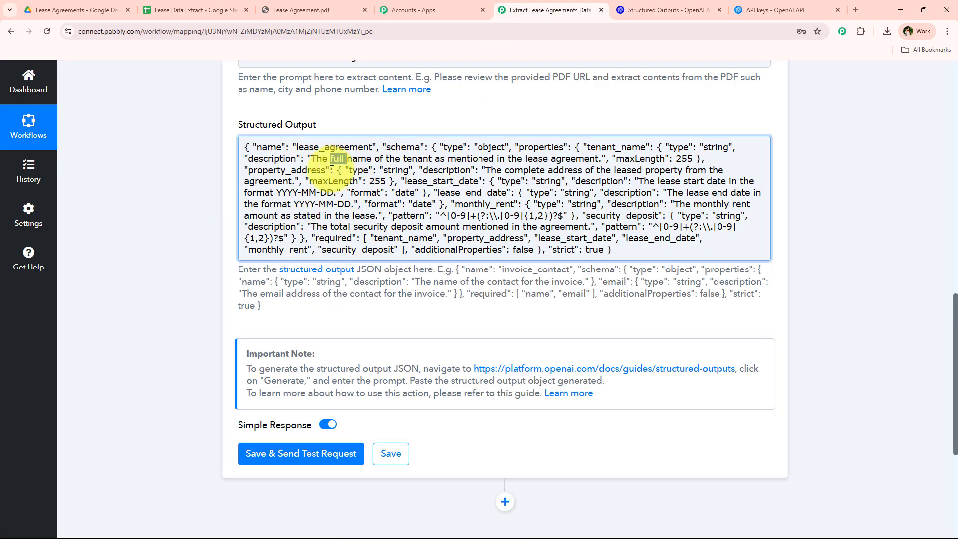
Step: Save the OpenAI action with a test request and check the lease details extracted in its response
scroll(158, 304, down, 3)
click(340, 303)
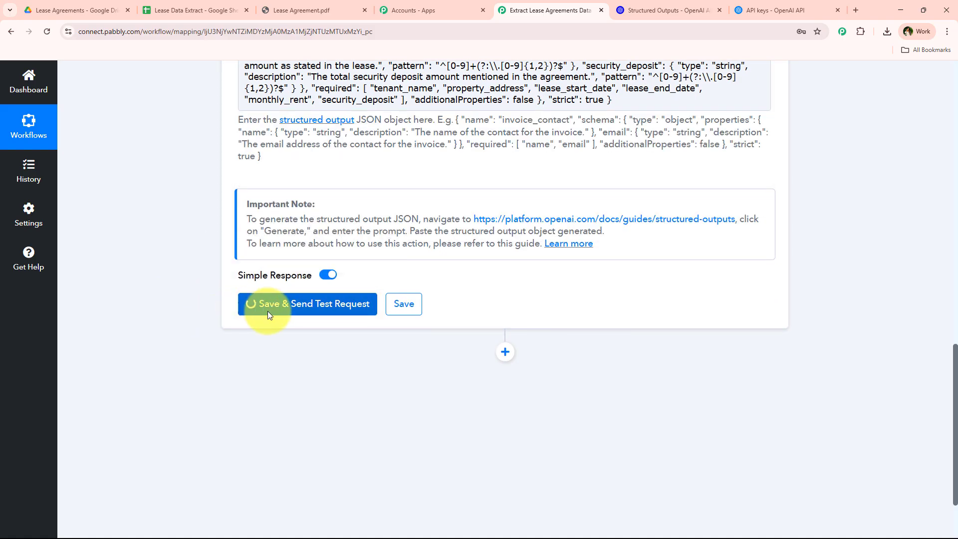
scroll(287, 309, up, 5)
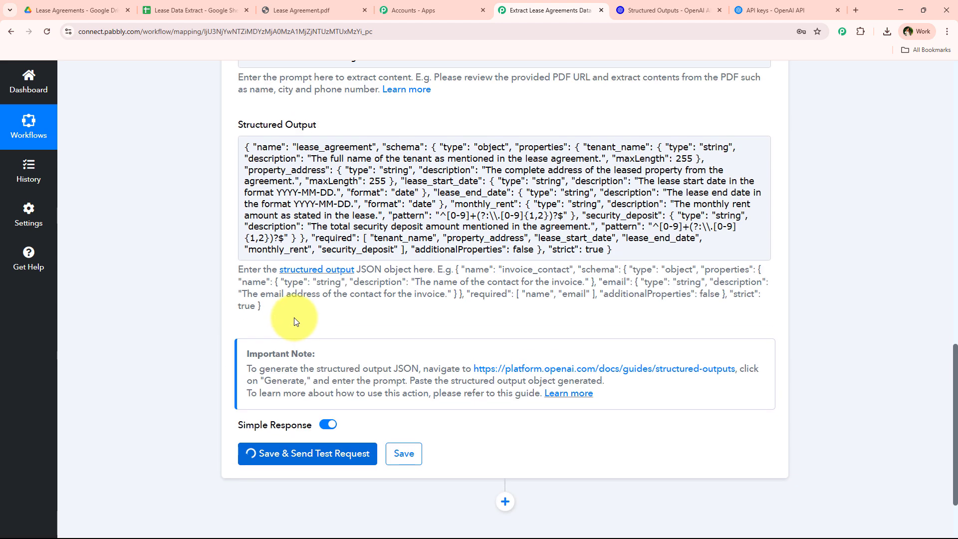
scroll(313, 348, up, 1)
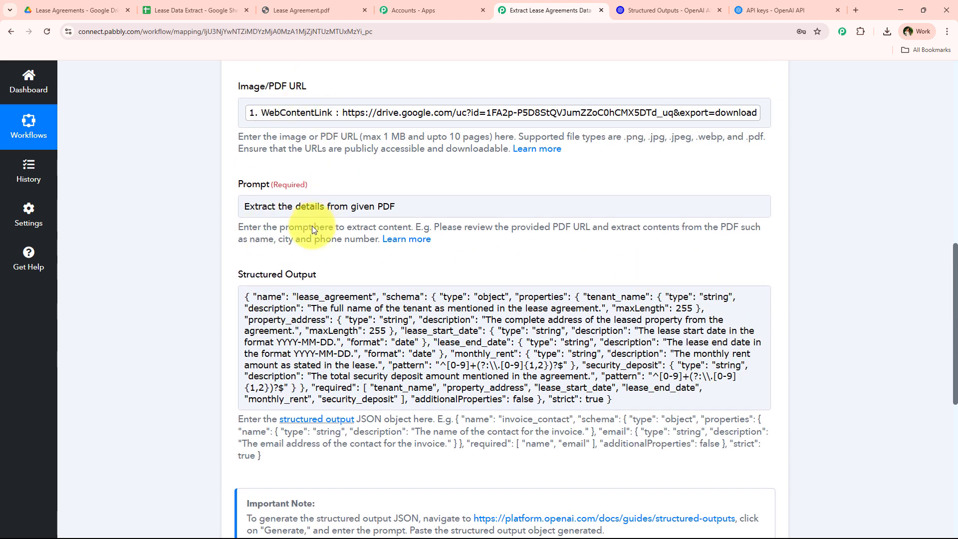
scroll(313, 228, up, 2)
scroll(370, 217, down, 10)
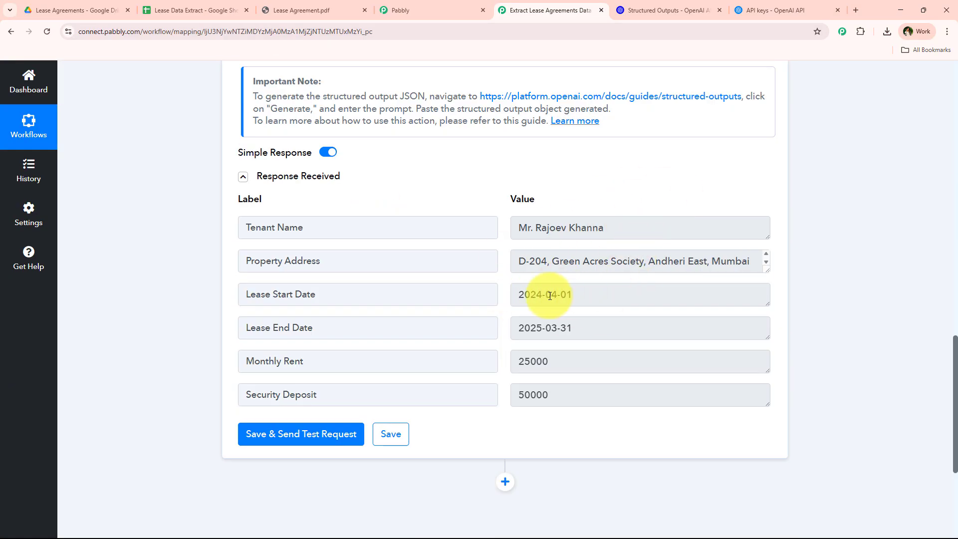
triple_click(645, 227)
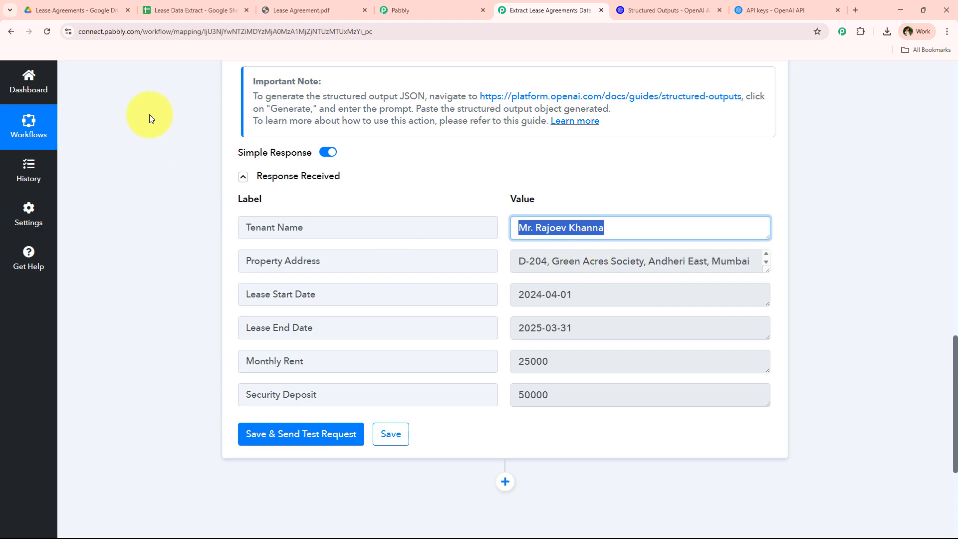
Step: Add a Google Sheets action after the OpenAI step with Add New Row as its action event
scroll(245, 319, down, 3)
click(501, 325)
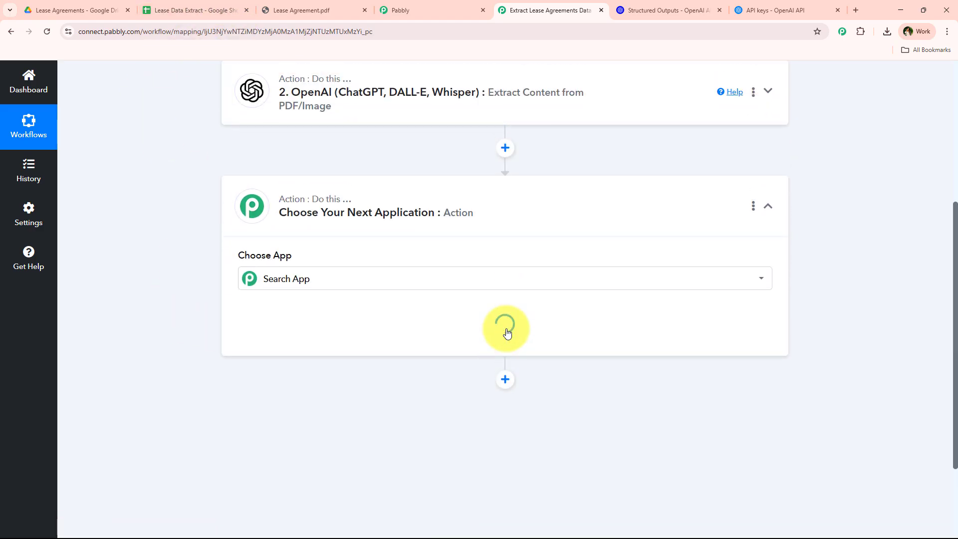
text(goo)
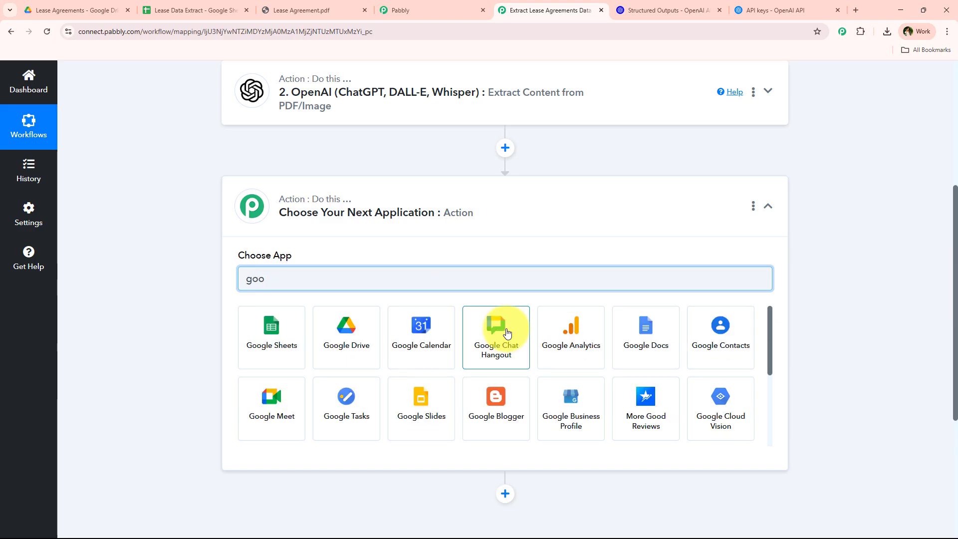
click(271, 339)
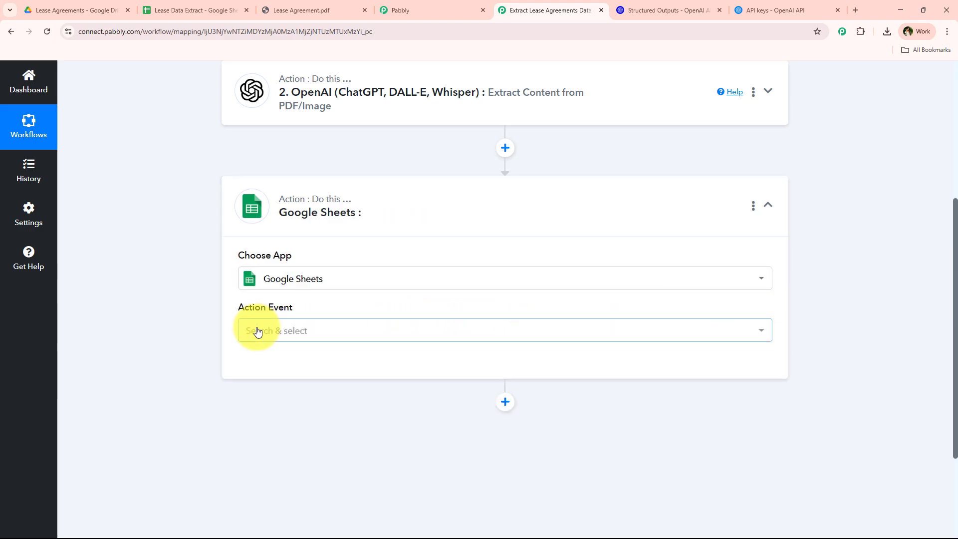
click(259, 328)
click(267, 142)
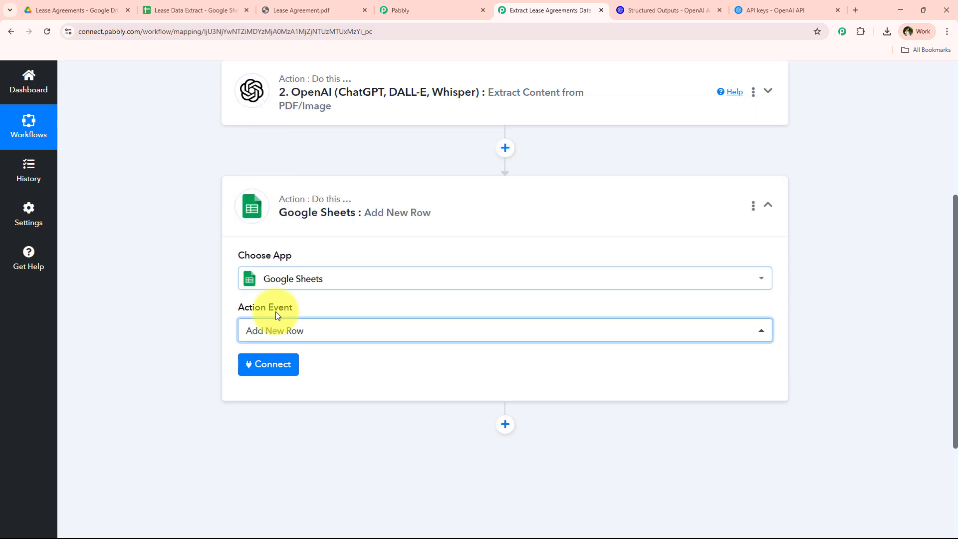
Step: Connect the Google Sheets action through the existing connection Google Sheets #156 and save it
click(270, 358)
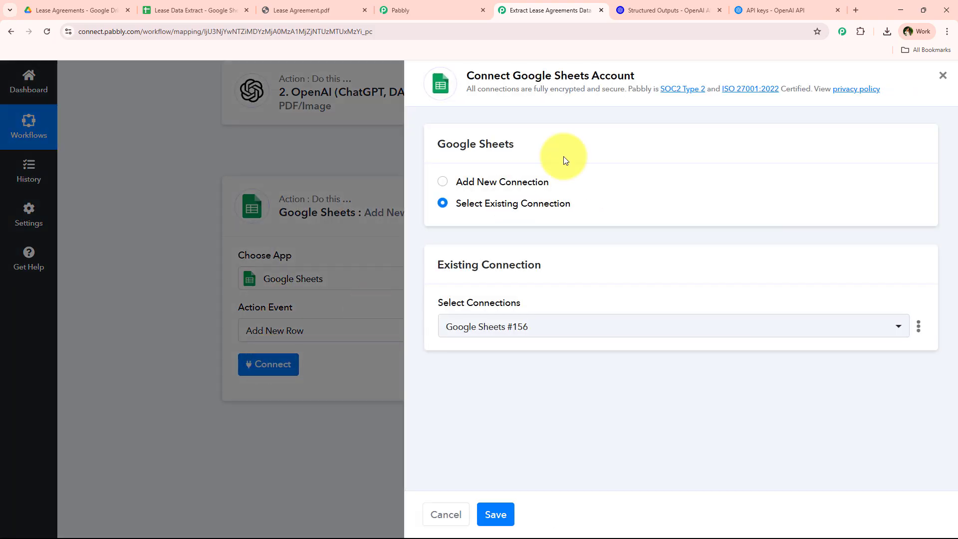
click(537, 183)
click(540, 204)
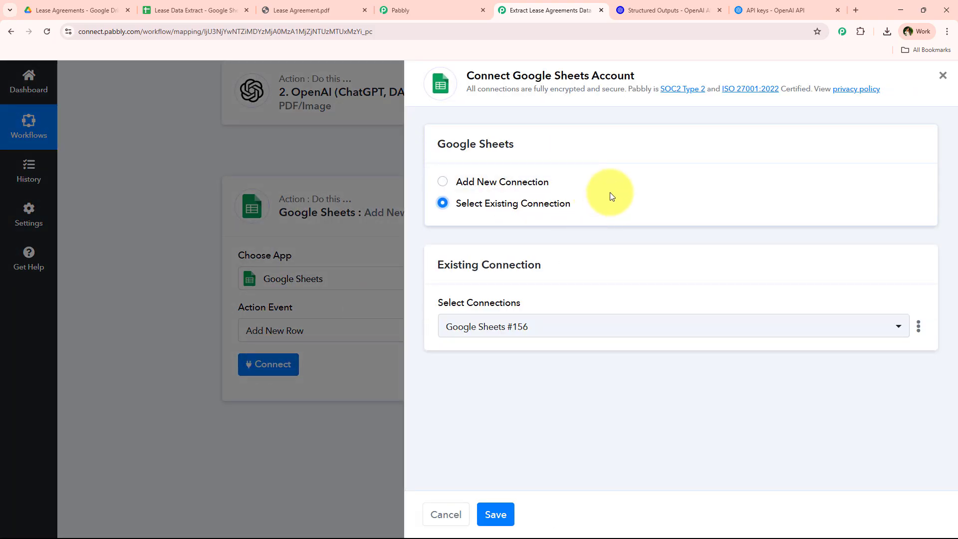
drag(521, 75, 635, 77)
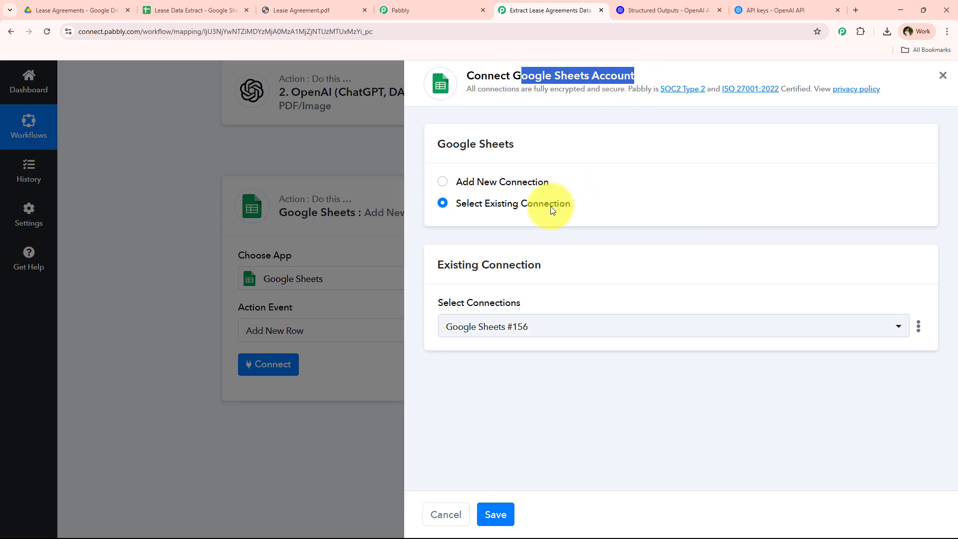
drag(459, 203, 592, 203)
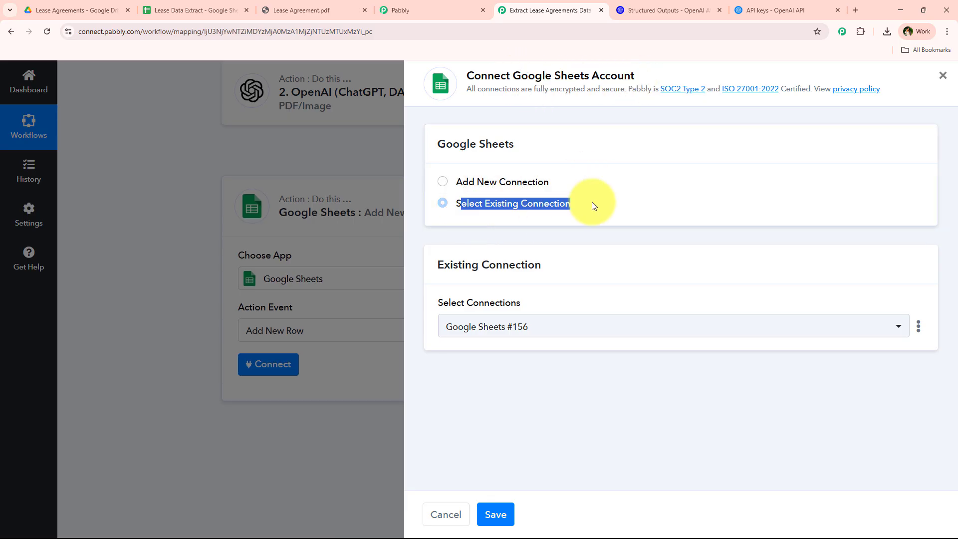
click(618, 440)
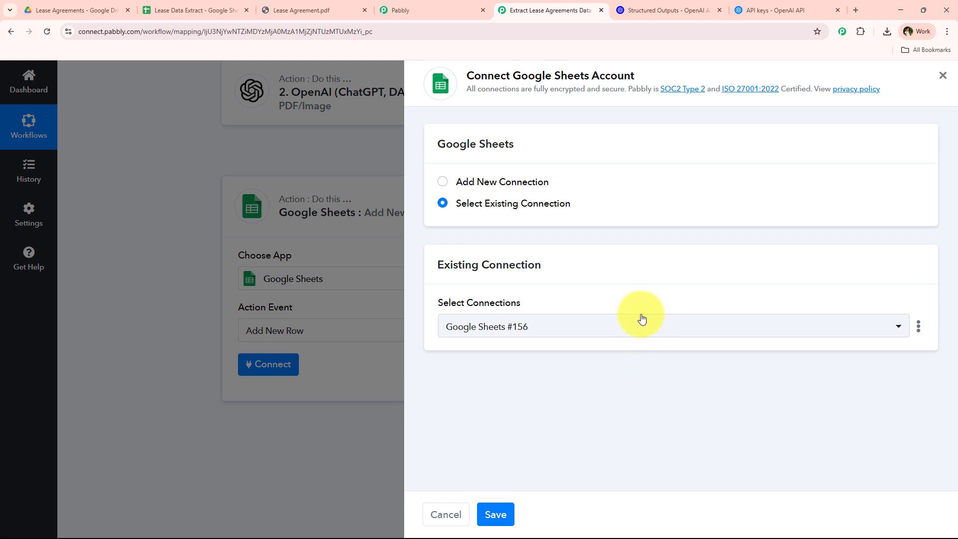
click(528, 185)
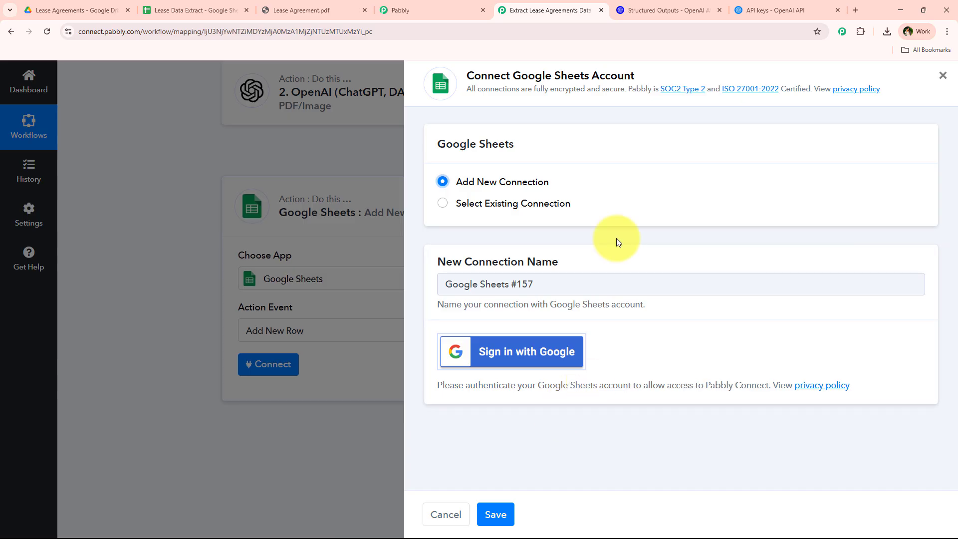
click(558, 206)
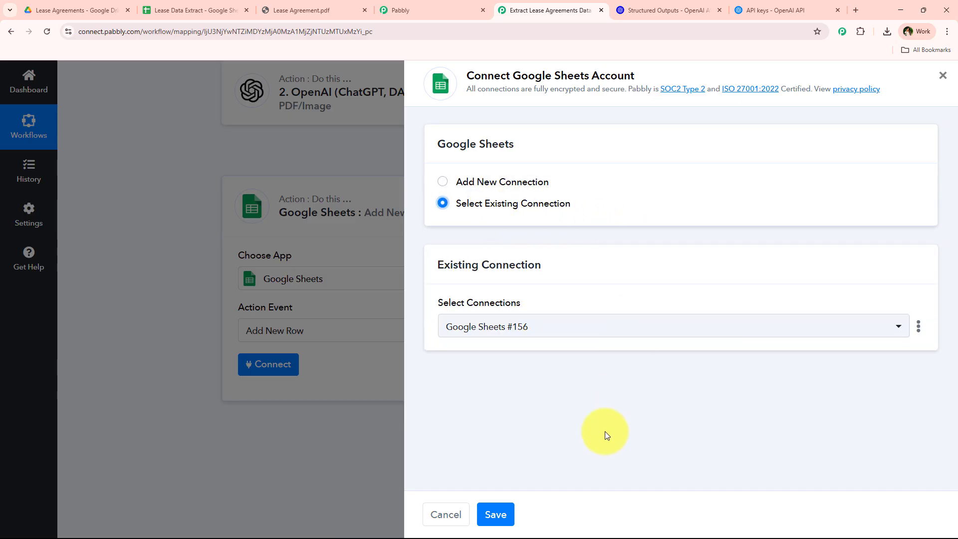
click(493, 514)
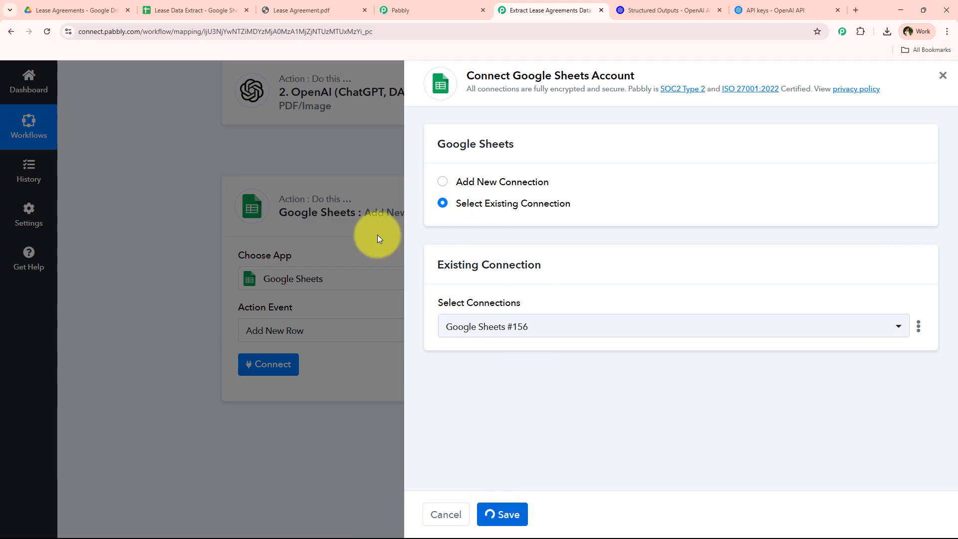
Step: Choose the Lease Data Extract spreadsheet and its Sheet1 as the destination for the new row
scroll(371, 277, down, 2)
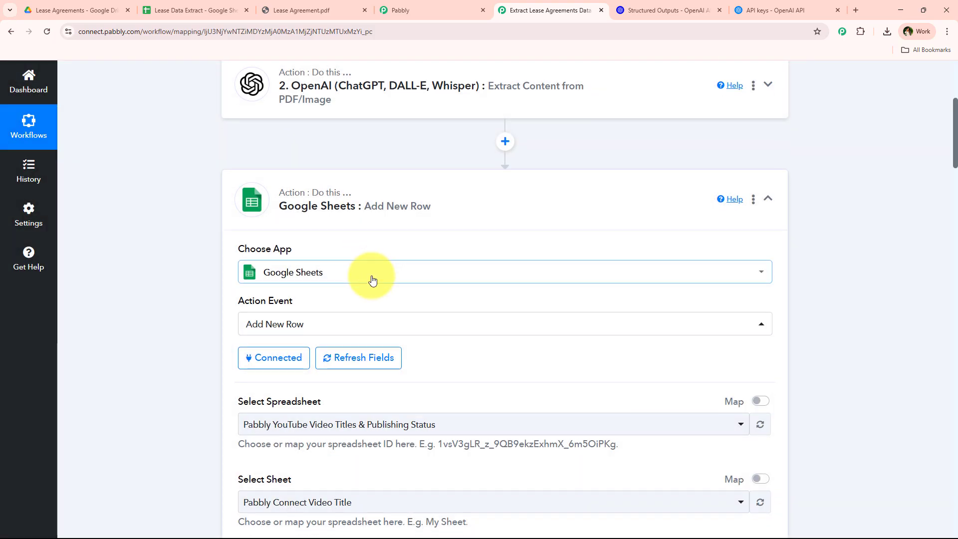
scroll(387, 243, down, 2)
click(439, 233)
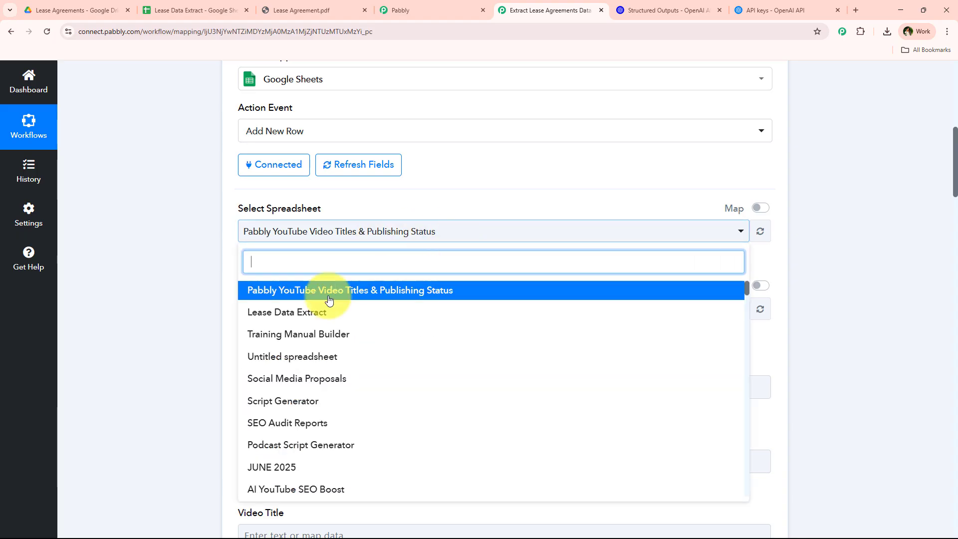
click(250, 313)
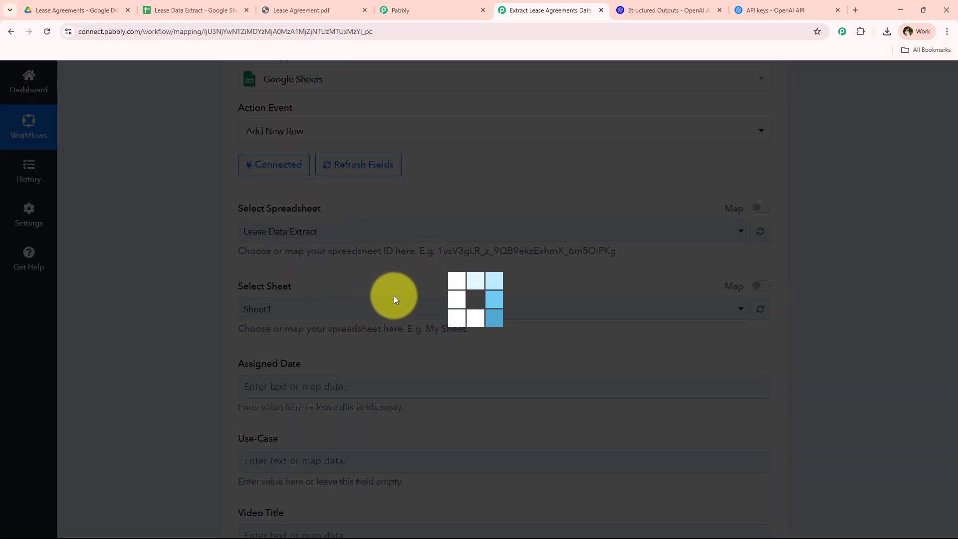
scroll(397, 295, down, 1)
click(342, 260)
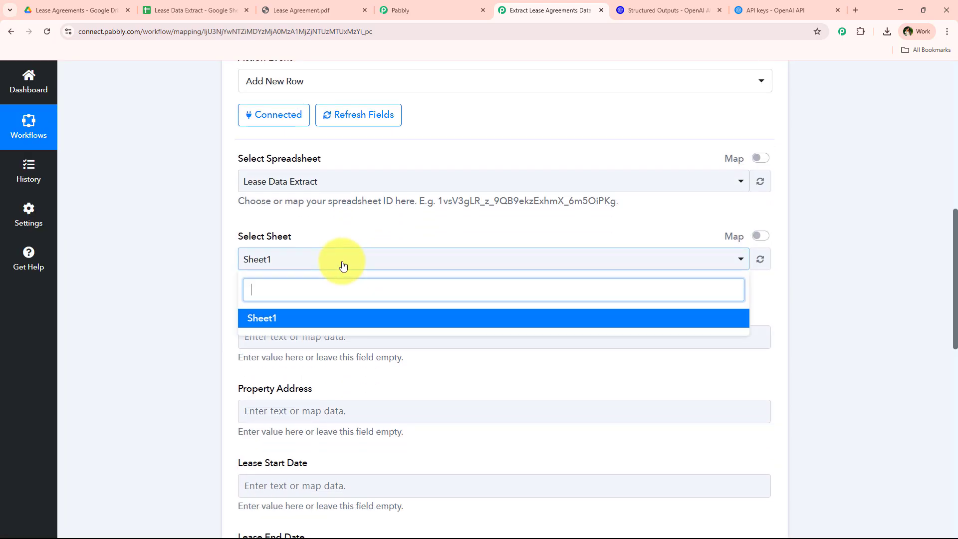
click(244, 315)
Step: Map the Tenant Name and Property Address columns to the matching values from the OpenAI extraction step
scroll(217, 312, down, 3)
drag(242, 169, 305, 388)
click(371, 178)
click(256, 319)
click(256, 349)
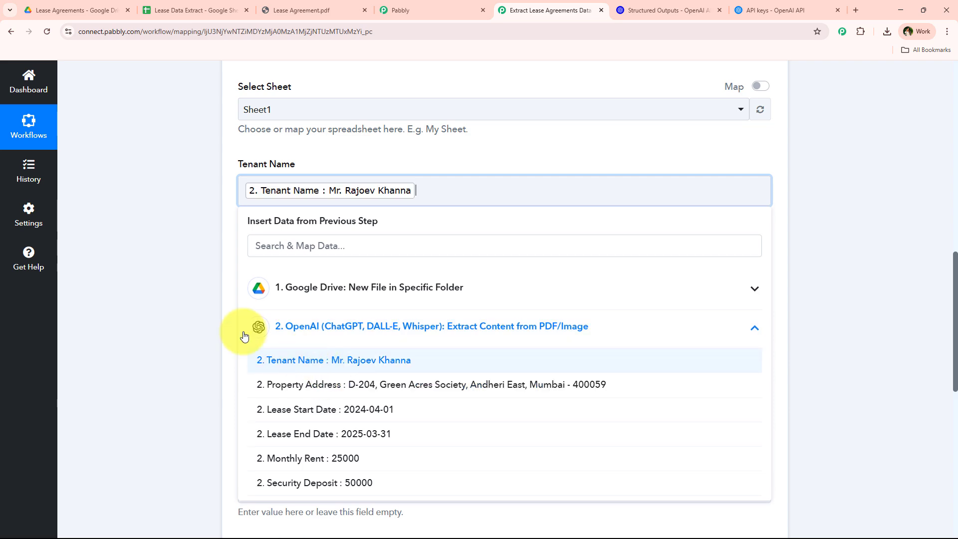
click(178, 233)
scroll(306, 165, down, 2)
click(306, 168)
click(332, 299)
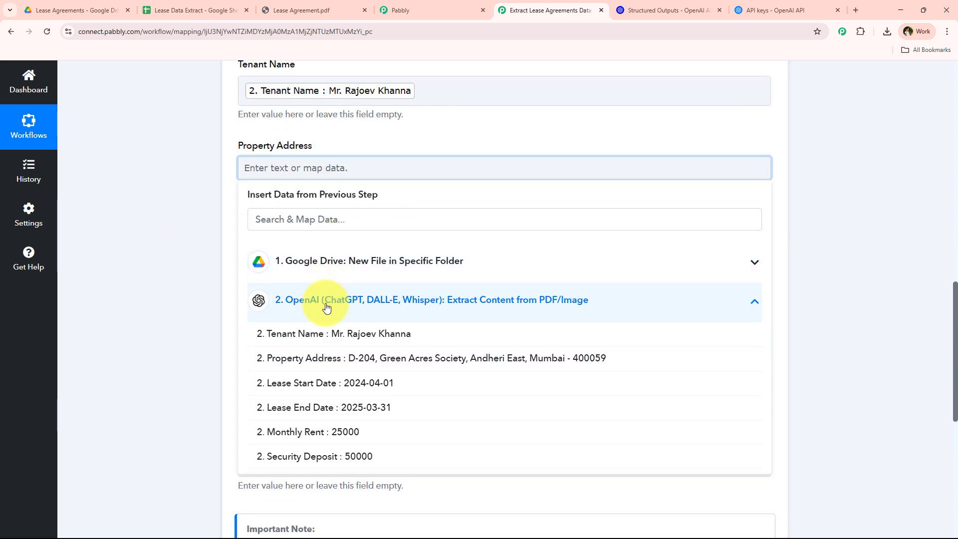
click(292, 351)
Step: Map the Lease Start Date and Lease End Date columns to the matching dates from the OpenAI step
click(277, 244)
scroll(379, 219, down, 2)
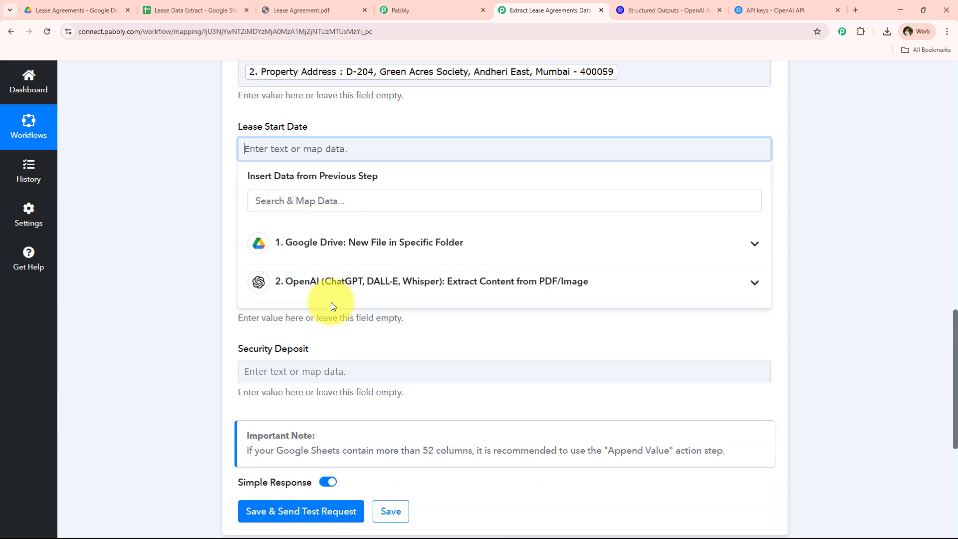
click(332, 292)
click(360, 374)
click(188, 196)
click(289, 219)
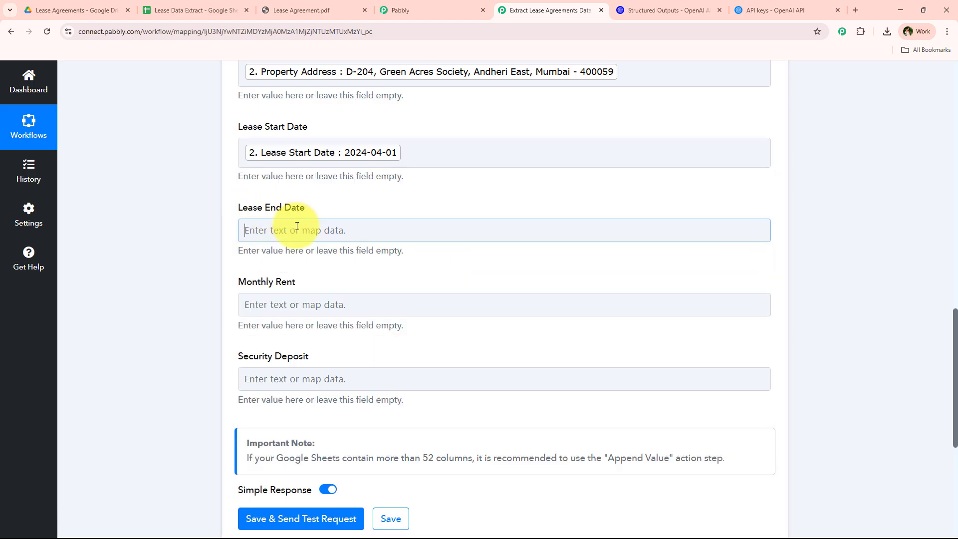
scroll(369, 282, down, 1)
click(347, 316)
click(317, 419)
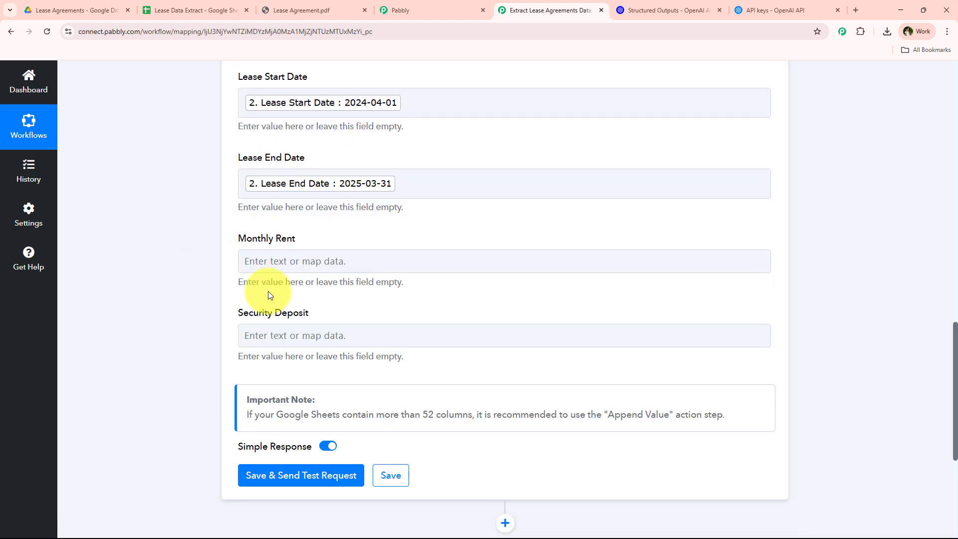
Step: Map the Monthly Rent and Security Deposit columns to the matching amounts from the OpenAI step
click(322, 261)
scroll(387, 269, down, 2)
click(332, 426)
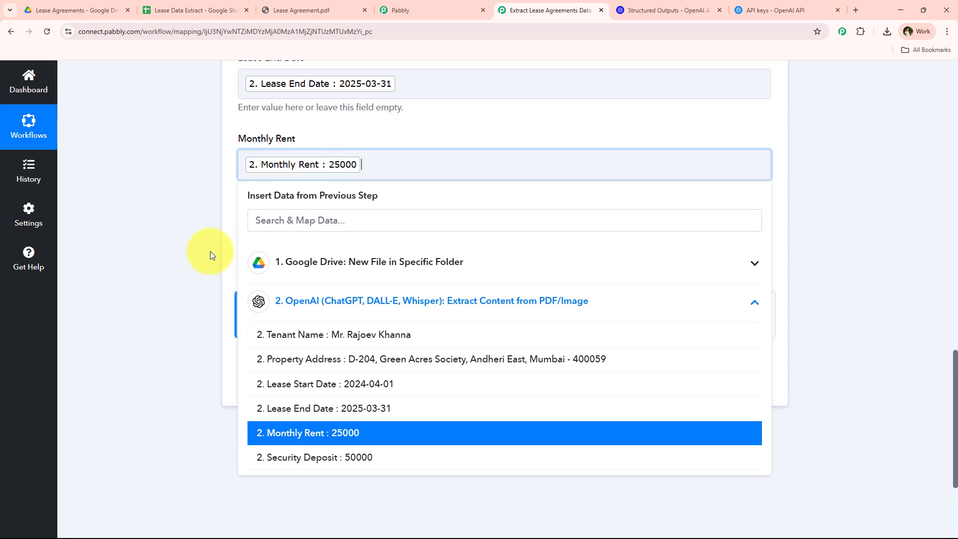
click(211, 250)
click(349, 241)
scroll(507, 197, down, 1)
click(419, 330)
scroll(390, 390, down, 1)
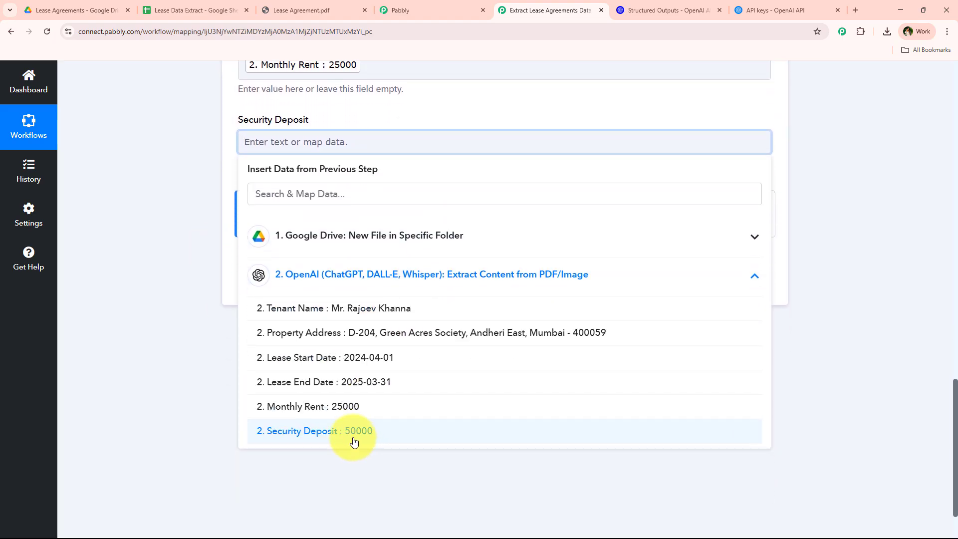
click(353, 435)
click(207, 306)
Step: Save the Add New Row action with a test request and review the response it returns
click(310, 287)
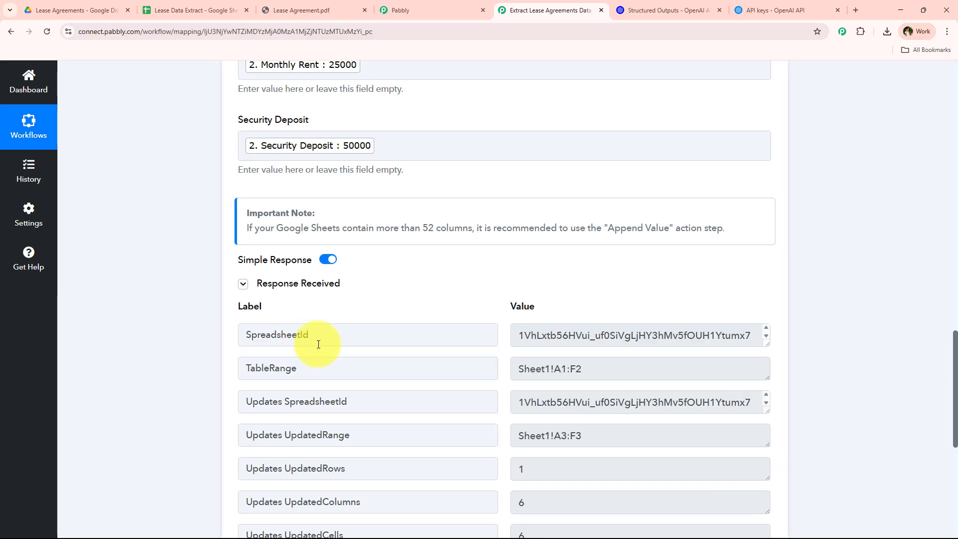
scroll(379, 336, down, 2)
scroll(222, 391, up, 8)
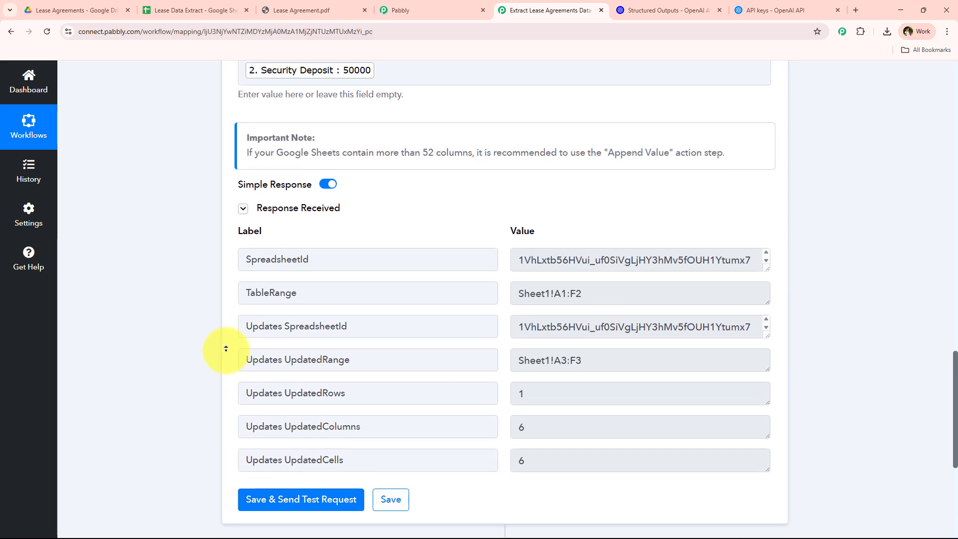
scroll(233, 334, up, 16)
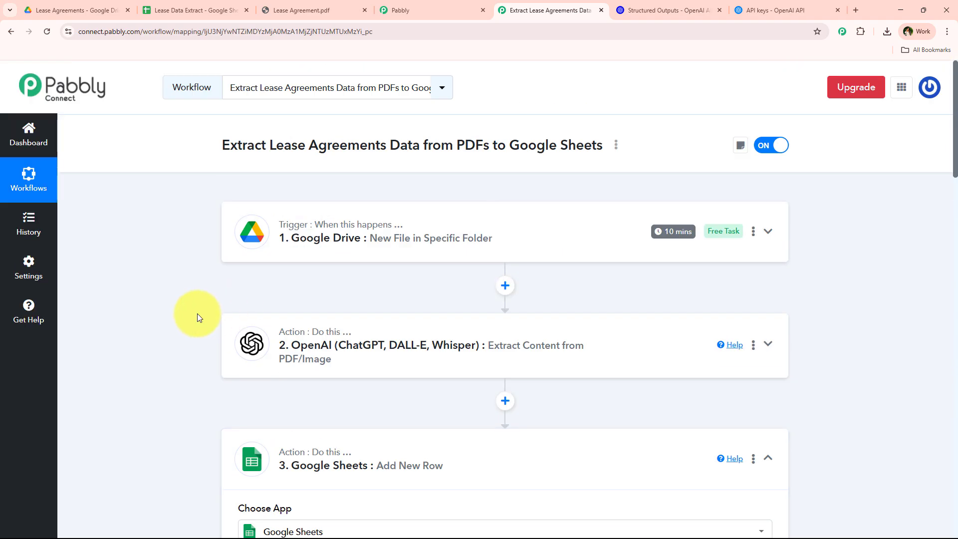
click(398, 474)
Step: Switch to the Lease Data Extract spreadsheet in Google Sheets and zoom it to 150% to check the added row
click(173, 4)
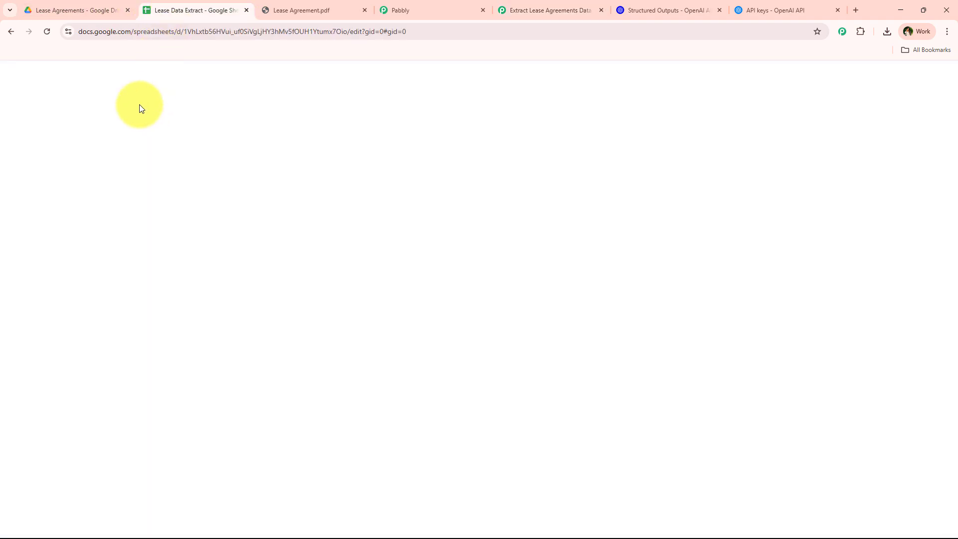
click(132, 114)
click(137, 236)
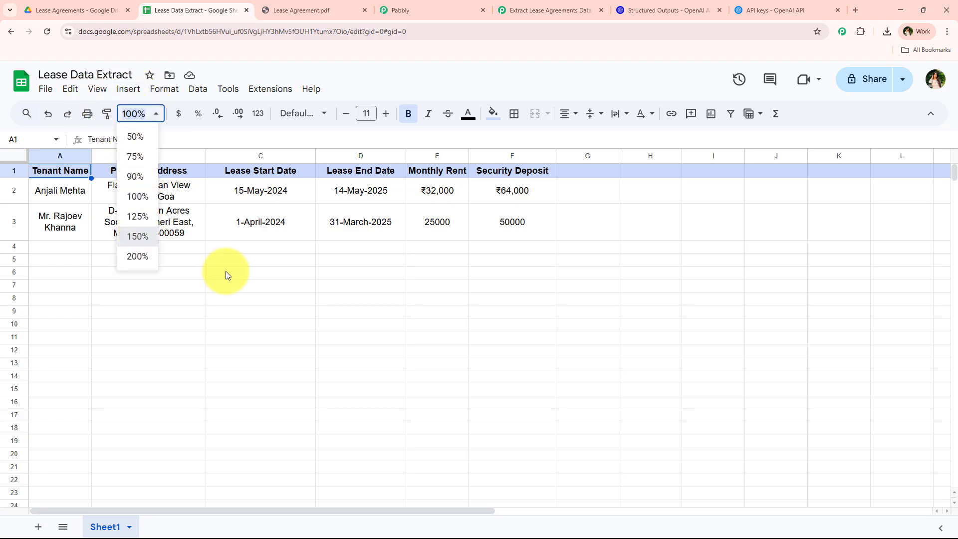
Step: Examine the tenant name, property address, lease dates, monthly rent and security deposit entries in row 3
click(76, 262)
click(260, 259)
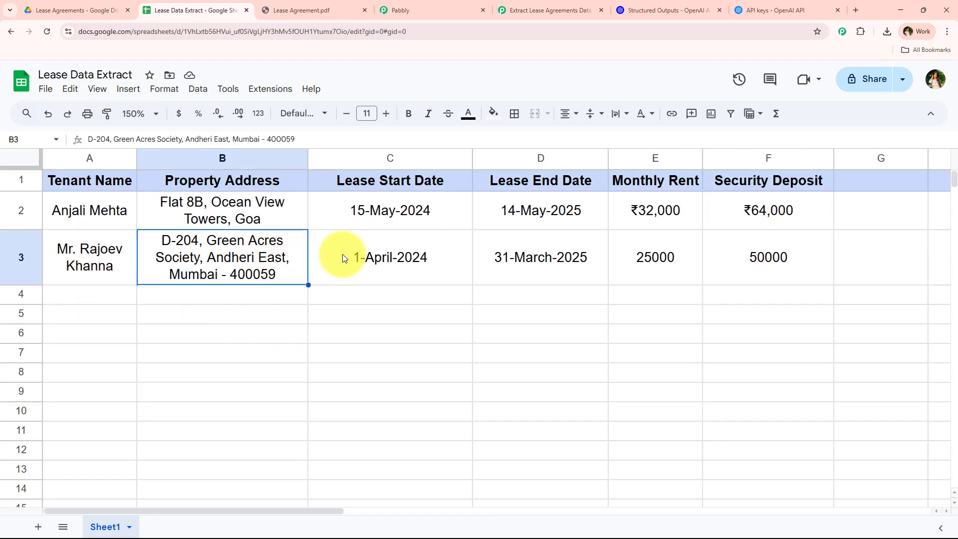
click(343, 254)
click(502, 267)
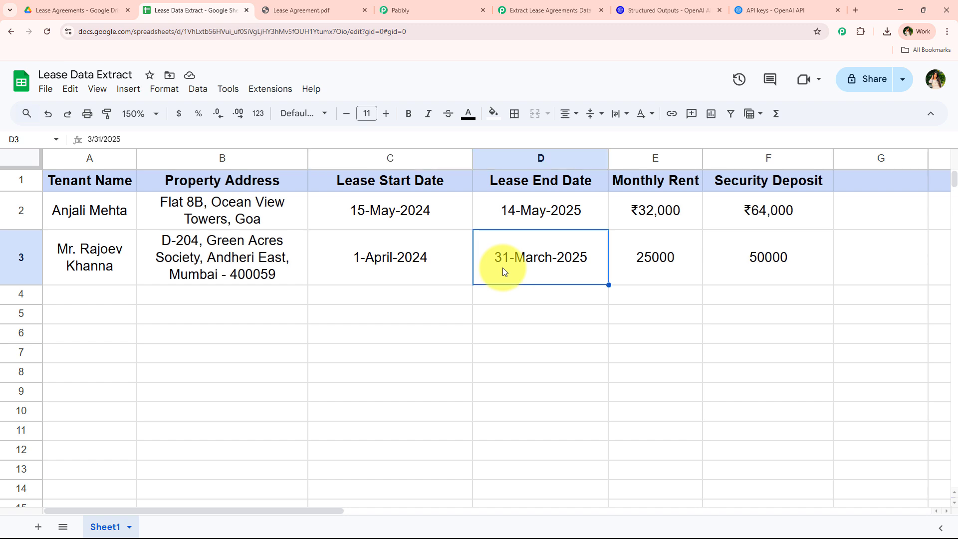
click(619, 261)
click(753, 256)
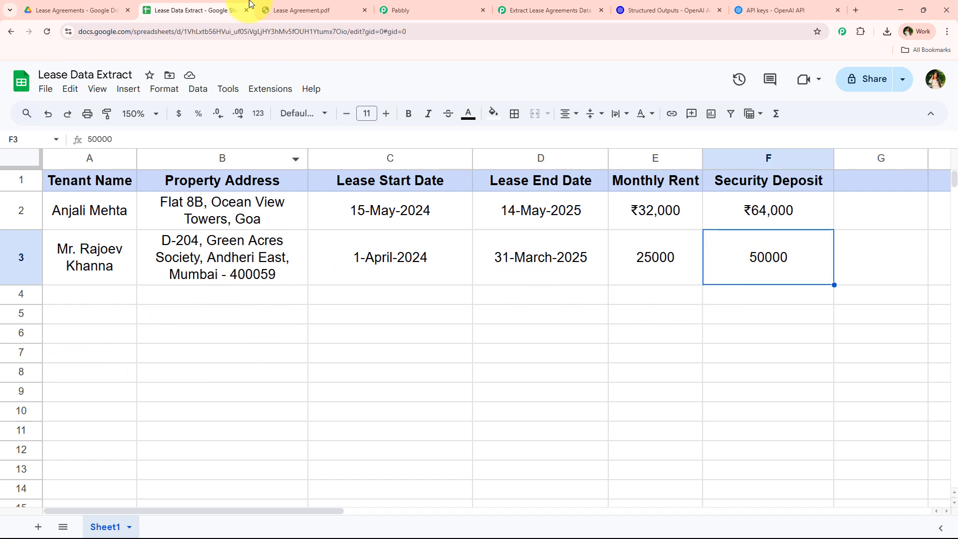
Step: Compare the new row with the lease details in Lease Agreement.pdf and return to the Pabbly Connect workflow
click(265, 10)
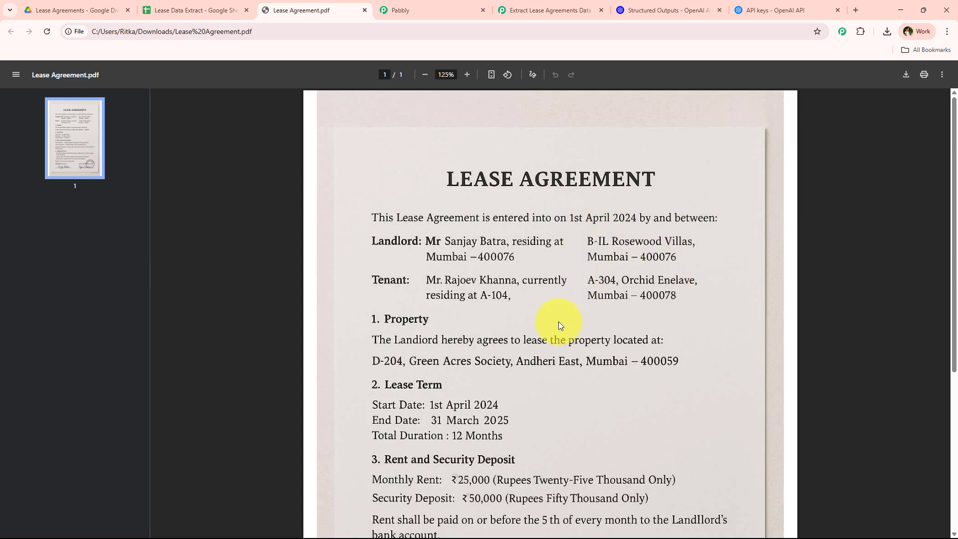
scroll(546, 315, down, 5)
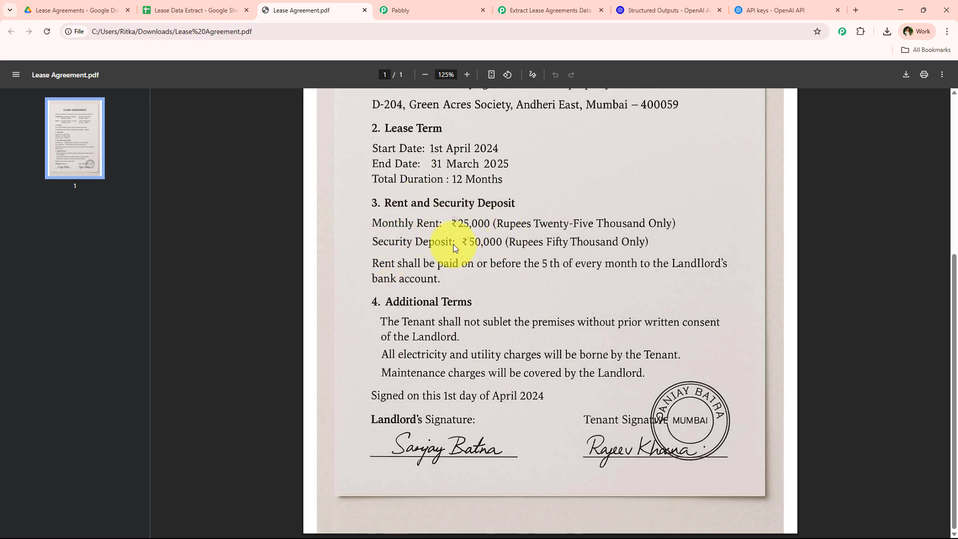
click(188, 8)
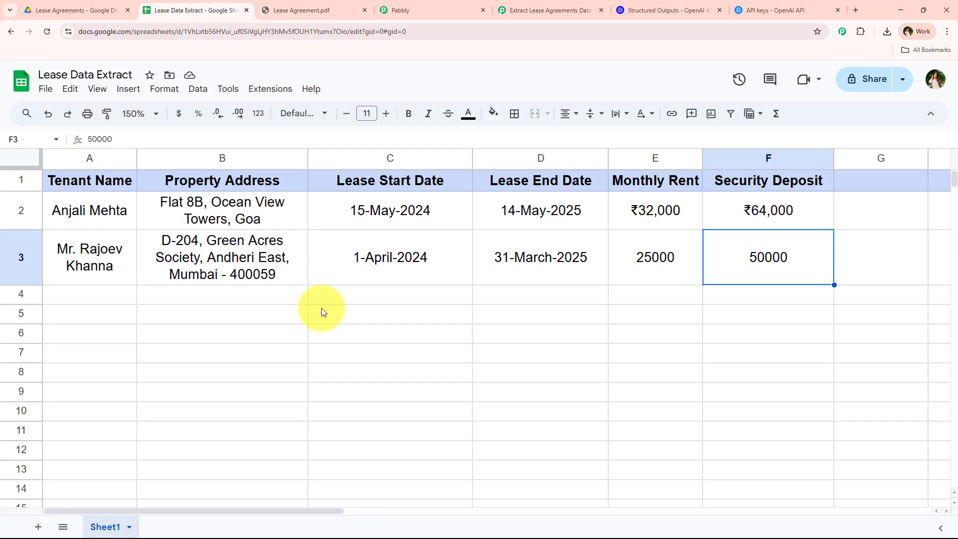
click(532, 9)
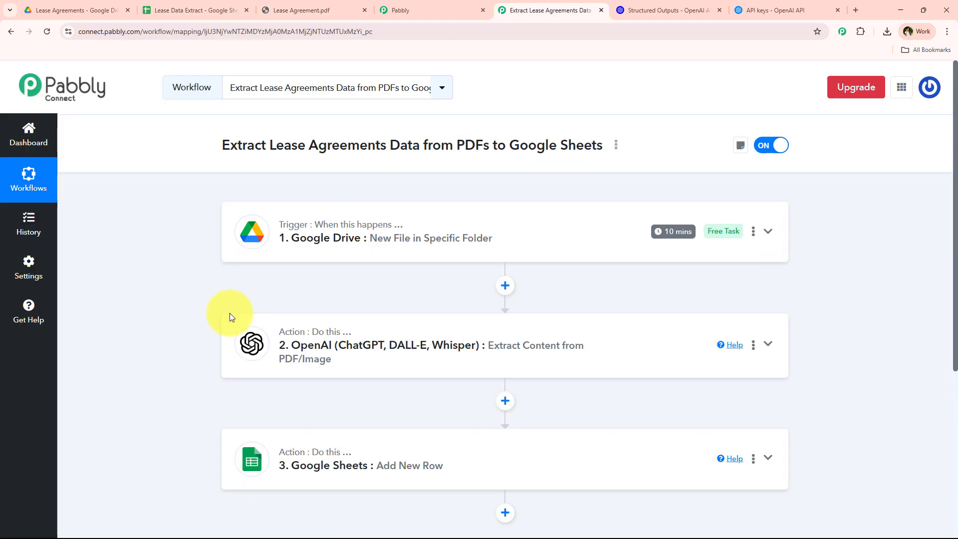